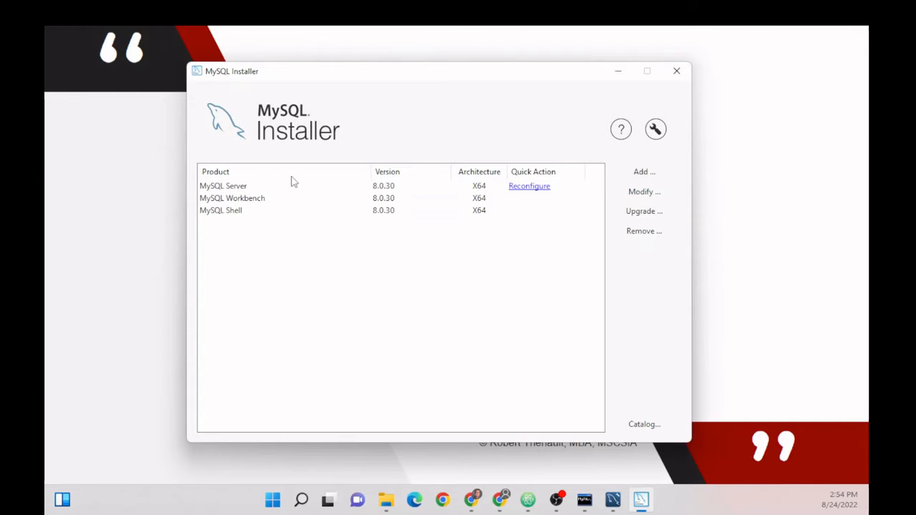
- Restore the MySQL 8.0 Command Line Client over the Installer, showing the users–doge LEFT JOIN results
{"action": "left_click", "coordinate": [584, 500]}
{"action": "left_click", "coordinate": [584, 499]}
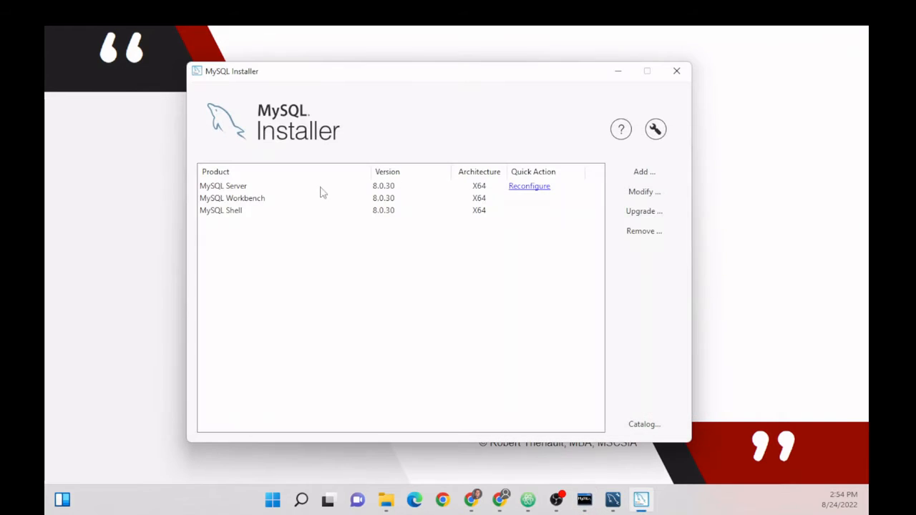
{"action": "left_click_drag", "start_coordinate": [867, 52], "coordinate": [284, 37]}
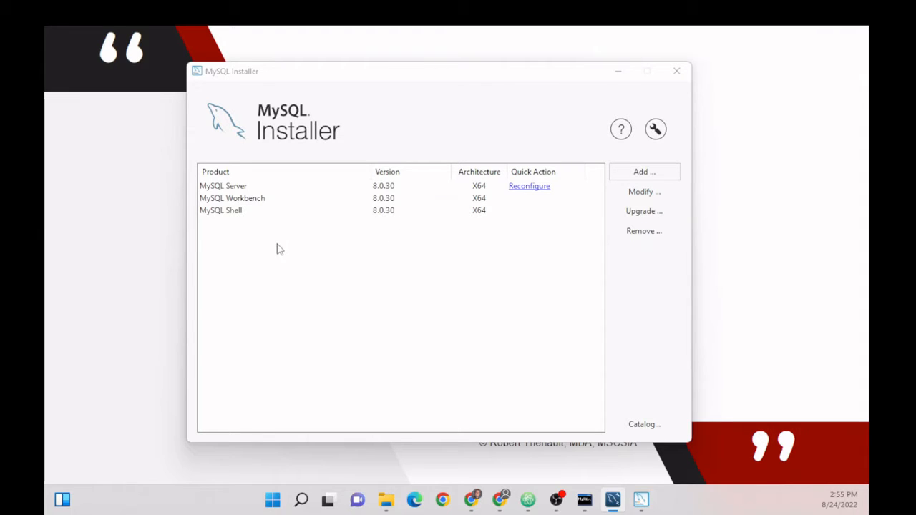
{"action": "left_click", "coordinate": [585, 500]}
- Scroll the client output to the nine-row SELECT * FROM users result
{"action": "scroll", "coordinate": [355, 239], "scroll_direction": "up", "scroll_amount": 10}
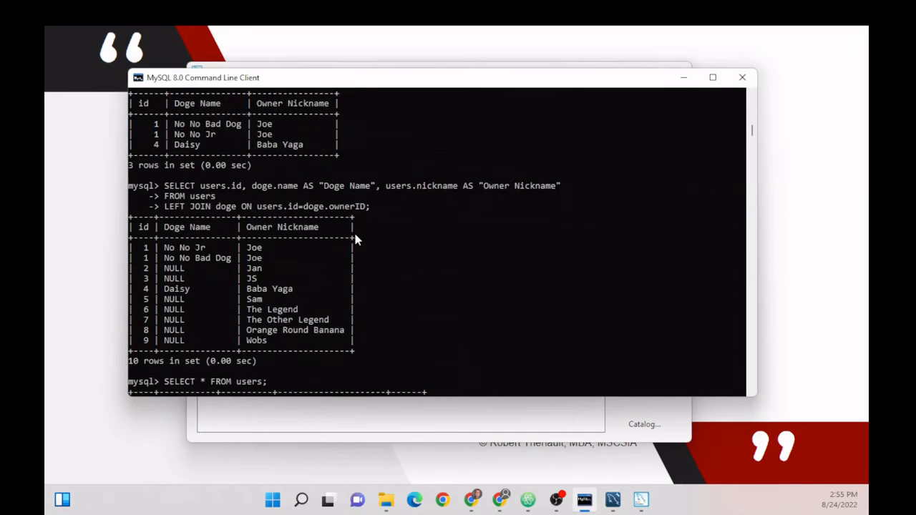
{"action": "scroll", "coordinate": [354, 229], "scroll_direction": "up", "scroll_amount": 5}
{"action": "scroll", "coordinate": [412, 219], "scroll_direction": "down", "scroll_amount": 12}
{"action": "scroll", "coordinate": [424, 216], "scroll_direction": "down", "scroll_amount": 7}
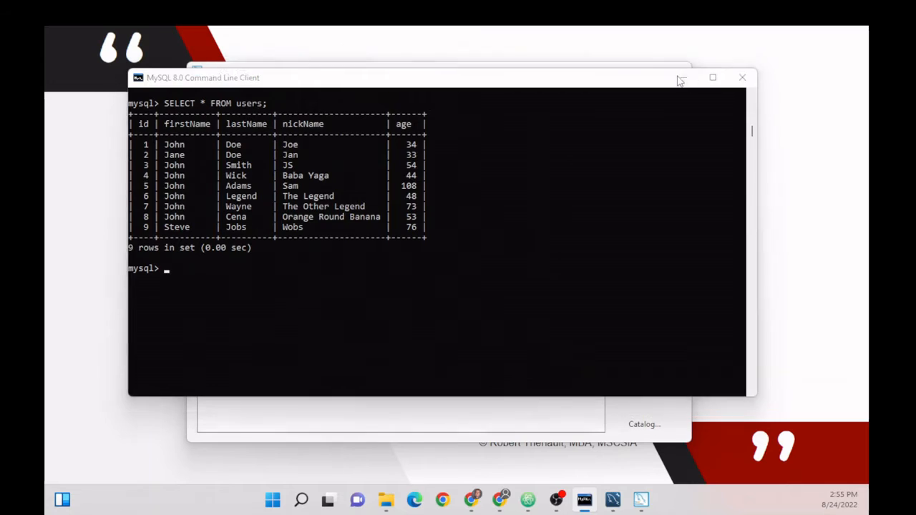
- Minimize the command-line client and Installer, and advance to the Examples slide
{"action": "left_click", "coordinate": [683, 78]}
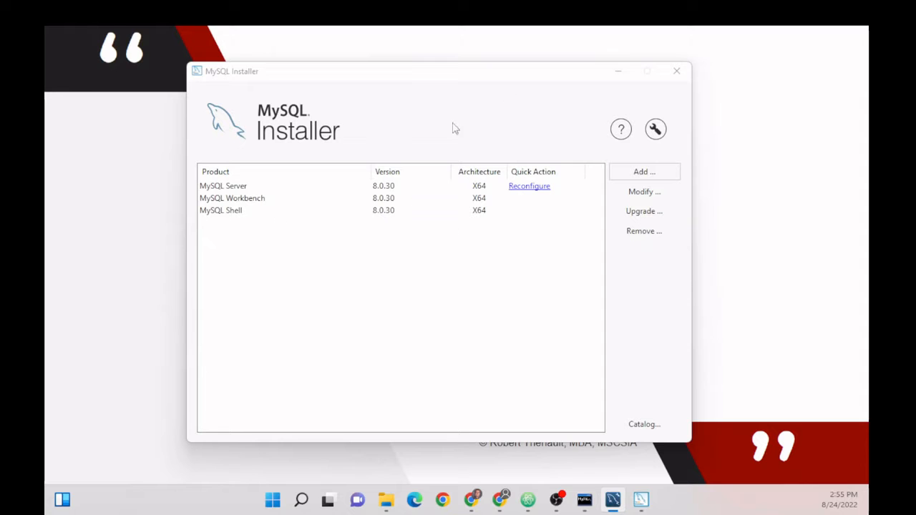
{"action": "left_click", "coordinate": [613, 71]}
{"action": "key", "text": "Right"}
{"action": "key", "text": "Right"}
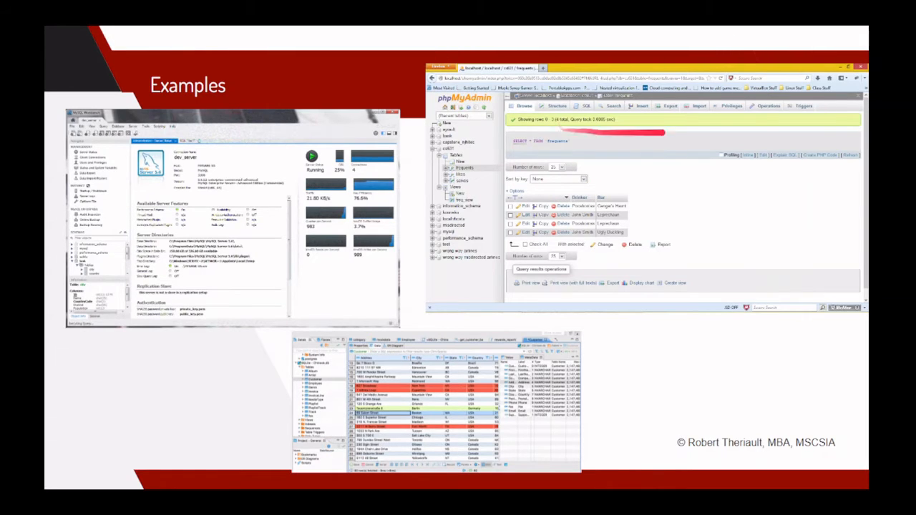
- Advance past the remaining slides to Workbench's nine-row userinfodb.users query
{"action": "left_click", "coordinate": [527, 263]}
{"action": "left_click", "coordinate": [520, 264]}
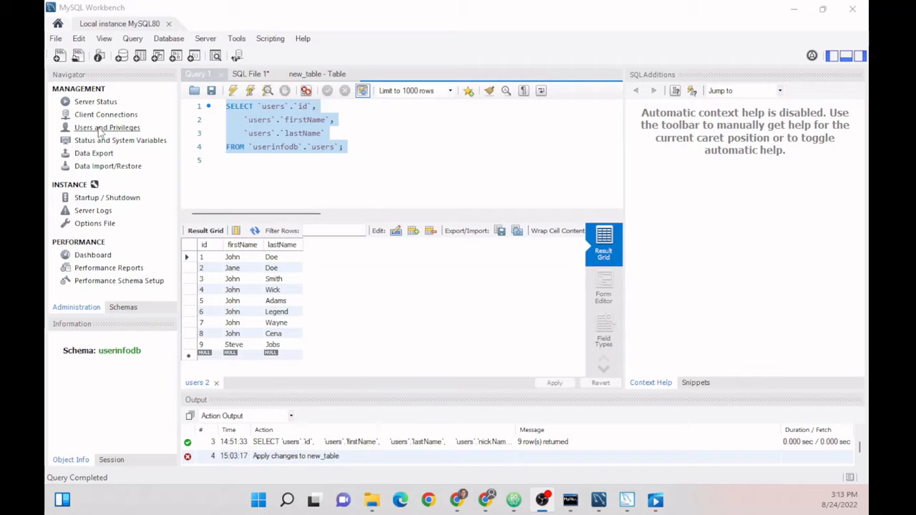
- Show the Schemas list with userinfodb expanded to its doge and users tables, librarydb collapsed
{"action": "left_click", "coordinate": [123, 307]}
{"action": "left_click", "coordinate": [55, 138]}
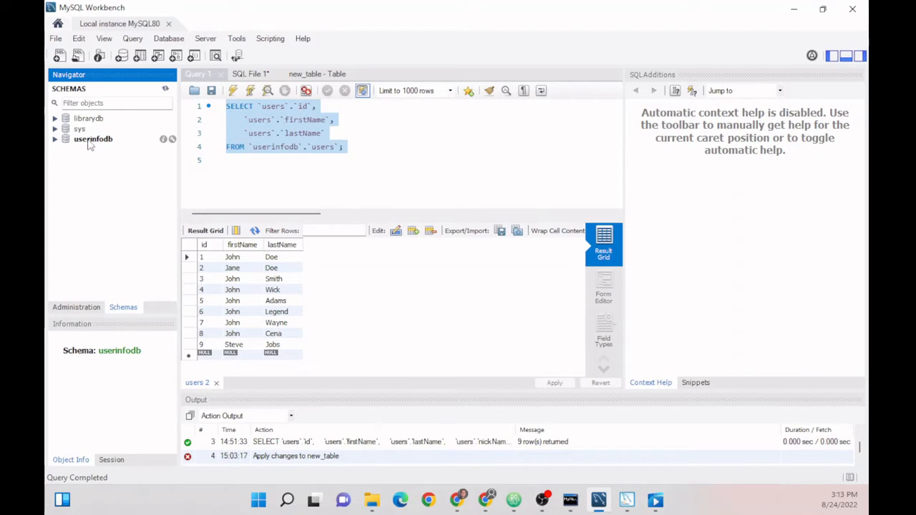
{"action": "left_click", "coordinate": [56, 141]}
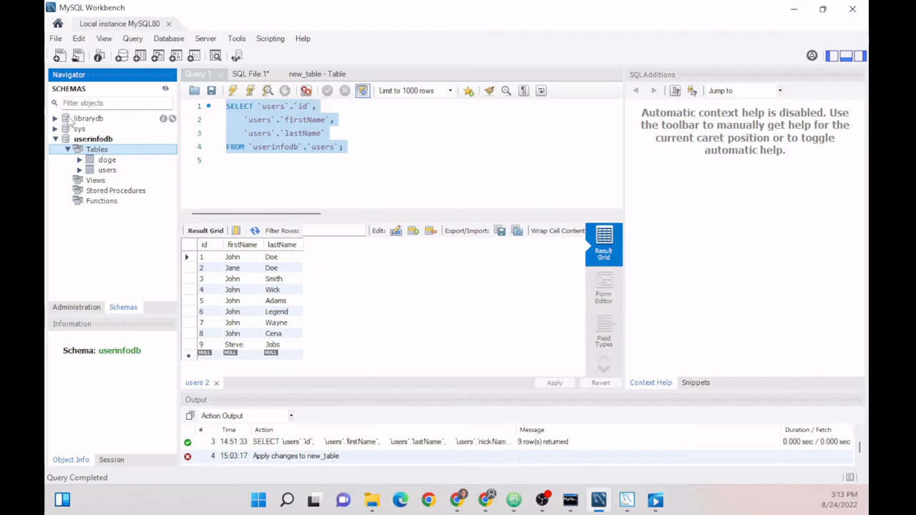
{"action": "left_click", "coordinate": [55, 119]}
{"action": "left_click", "coordinate": [68, 128]}
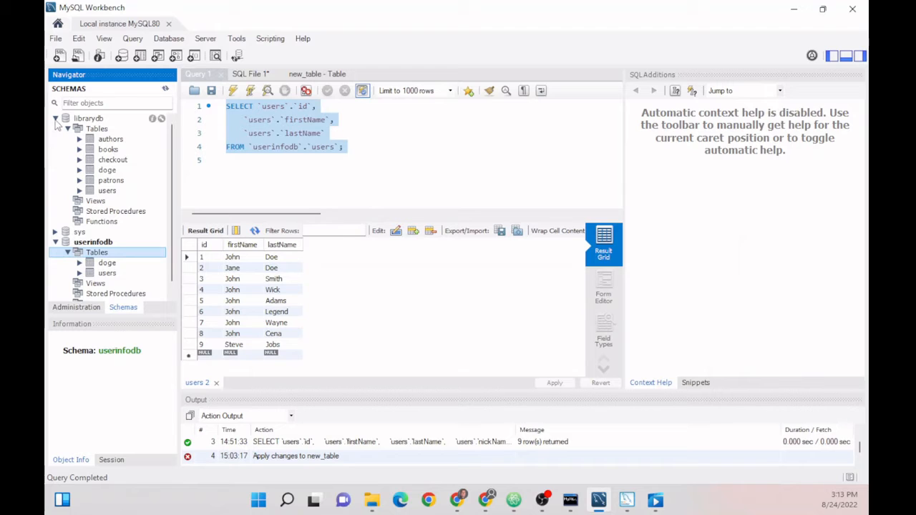
{"action": "left_click", "coordinate": [55, 118]}
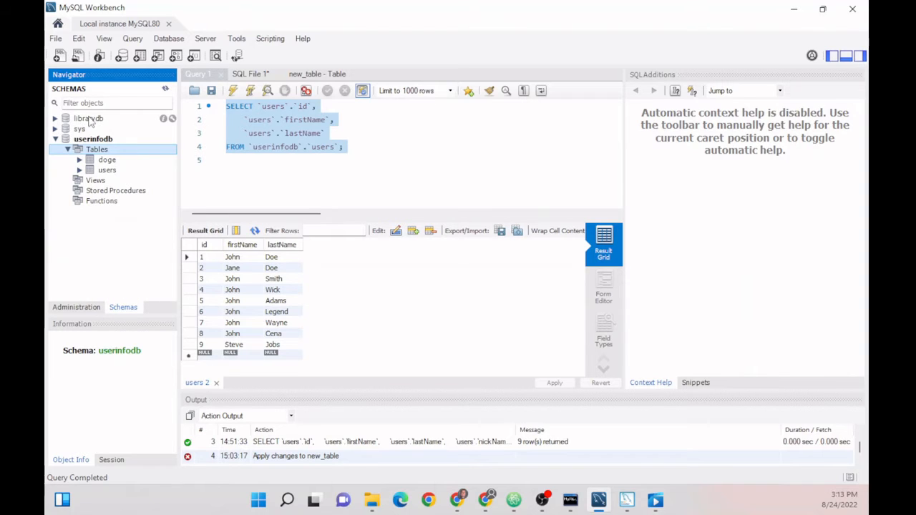
- Send a Select All Statement for the doge table to the SQL editor
{"action": "right_click", "coordinate": [107, 161]}
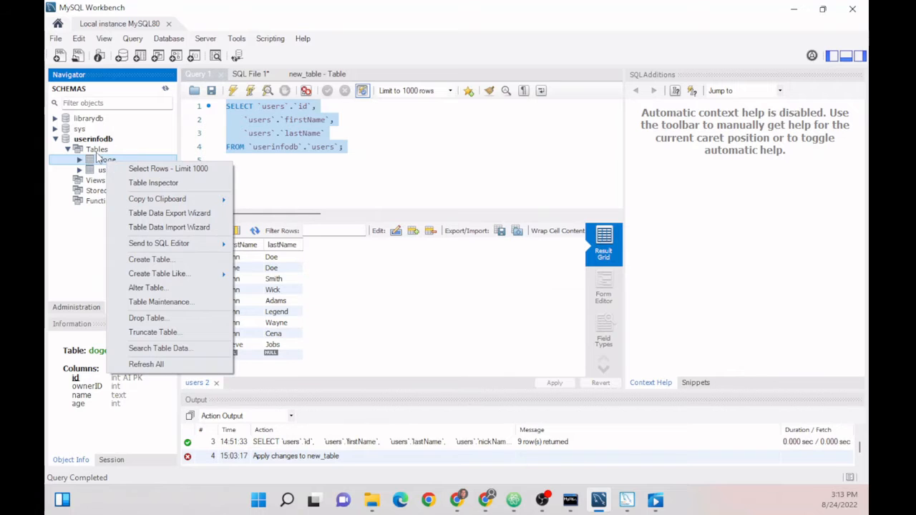
{"action": "right_click", "coordinate": [104, 151]}
{"action": "left_click", "coordinate": [92, 164]}
{"action": "right_click", "coordinate": [93, 163]}
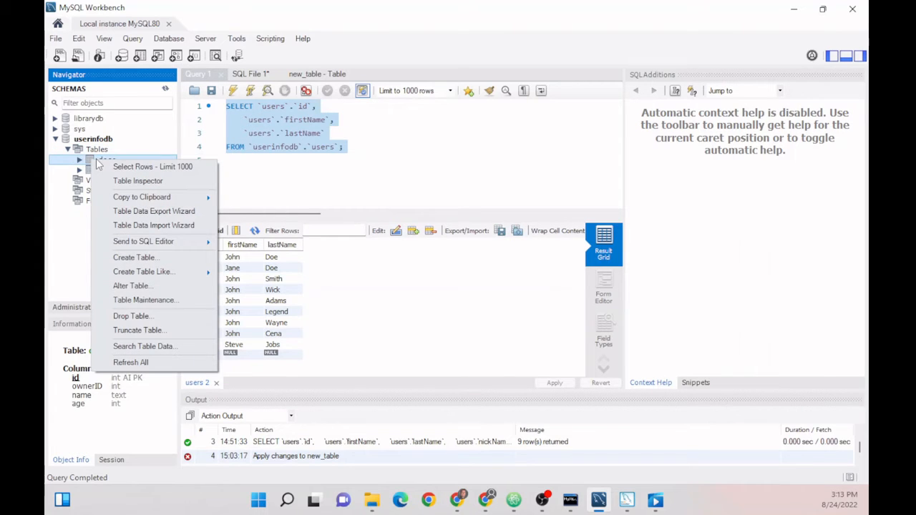
{"action": "mouse_move", "coordinate": [136, 247]}
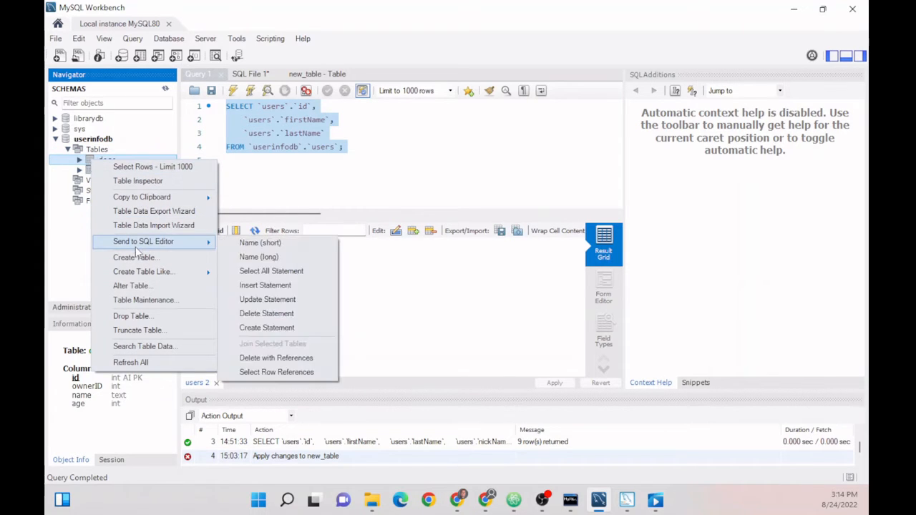
{"action": "left_click", "coordinate": [263, 273]}
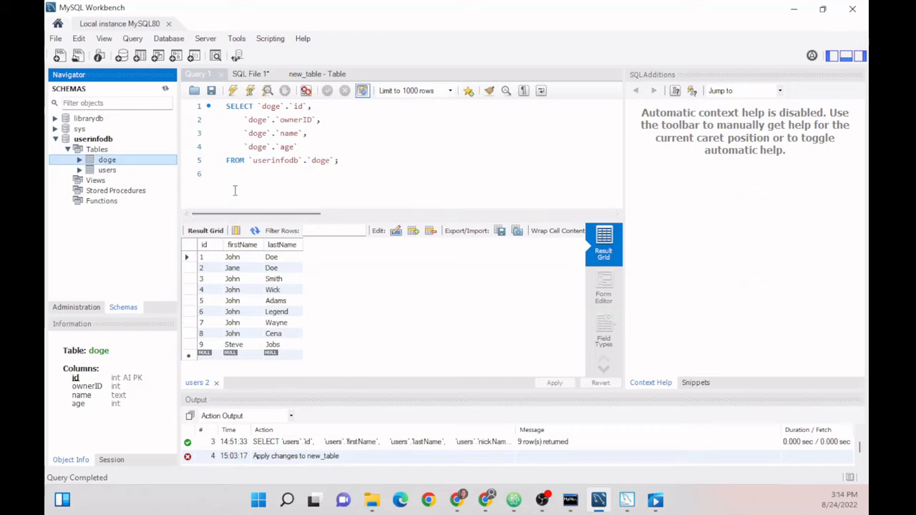
- Edit the query to SELECT * FROM doge and execute it
{"action": "left_click", "coordinate": [281, 106]}
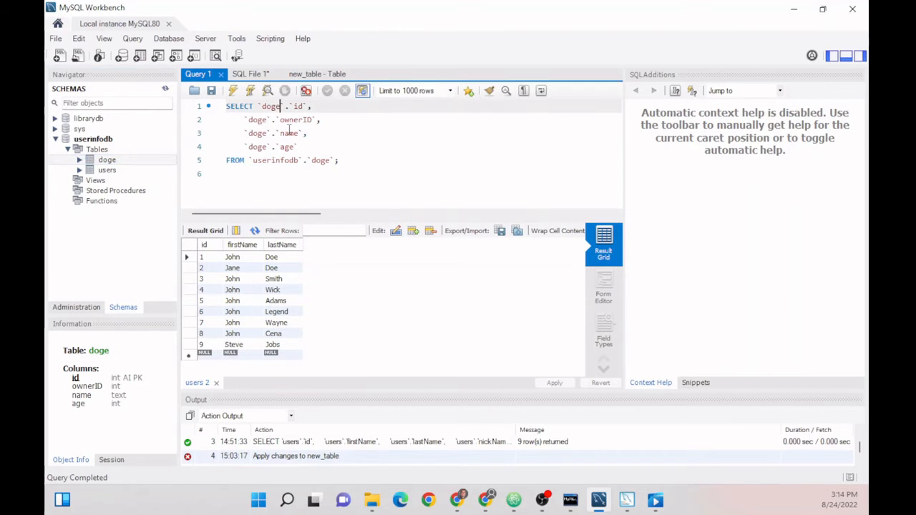
{"action": "type", "text": "sdfgdf"}
{"action": "key", "text": "BackSpace"}
{"action": "key", "text": "BackSpace"}
{"action": "key", "text": "BackSpace"}
{"action": "key", "text": "BackSpace"}
{"action": "key", "text": "BackSpace"}
{"action": "key", "text": "BackSpace"}
{"action": "left_click_drag", "start_coordinate": [306, 146], "coordinate": [262, 107]}
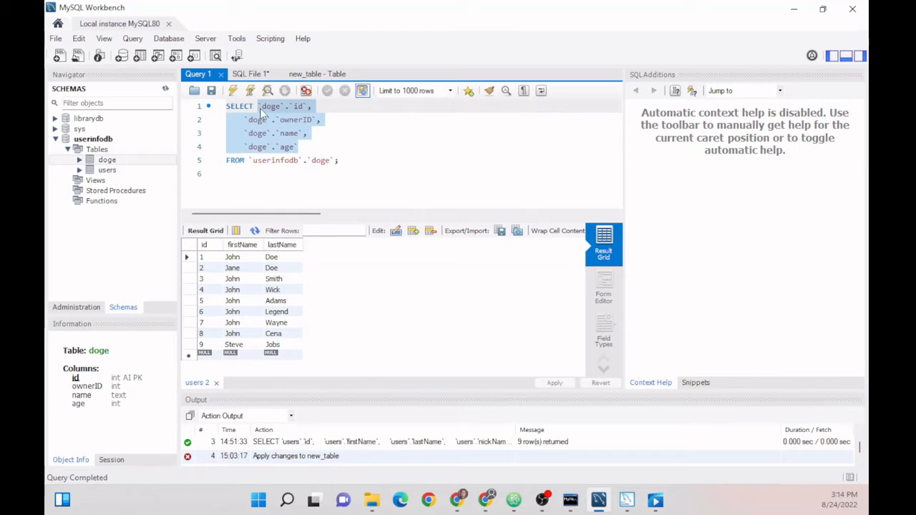
{"action": "type", "text": "*"}
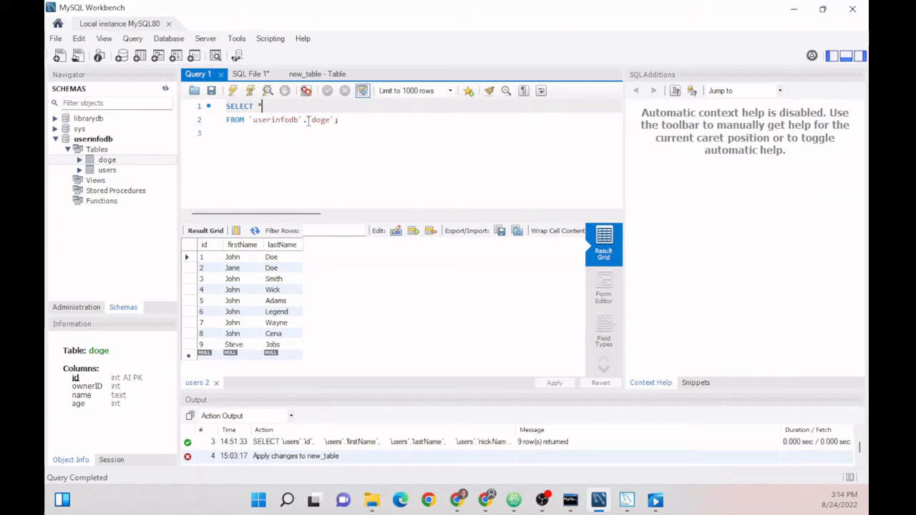
{"action": "left_click_drag", "start_coordinate": [310, 119], "coordinate": [248, 119]}
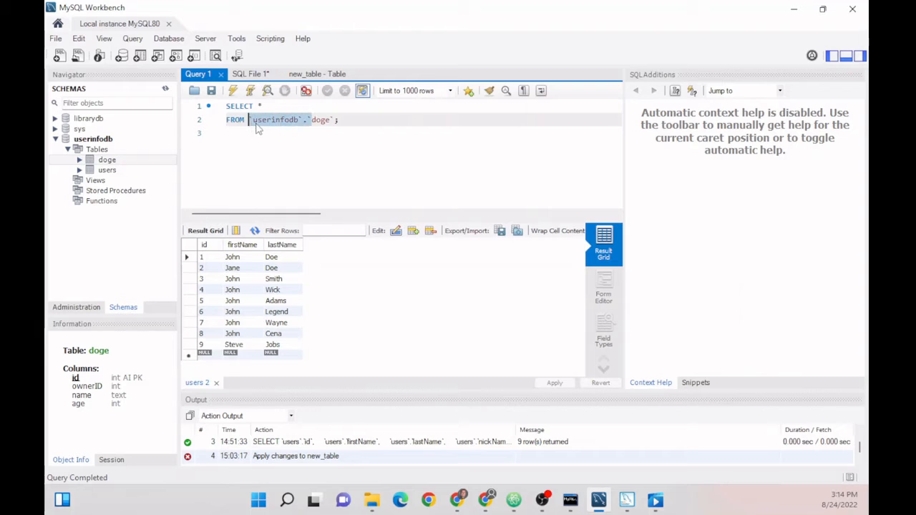
{"action": "key", "text": "BackSpace"}
{"action": "key", "text": "BackSpace"}
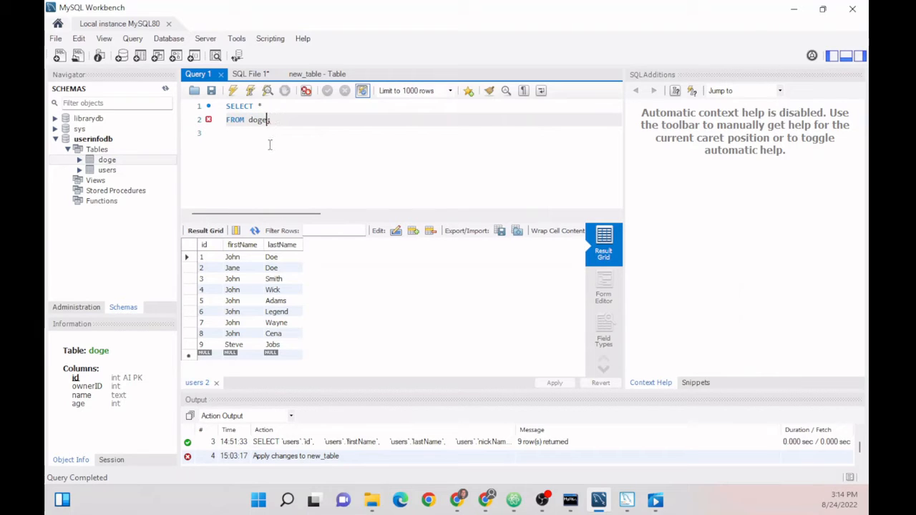
{"action": "left_click", "coordinate": [232, 90]}
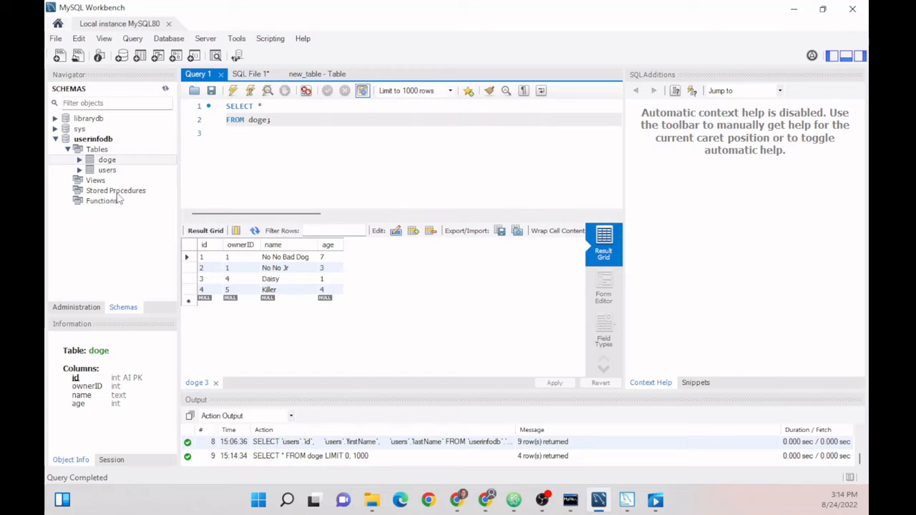
- Enter a new doge row with ownerID 2, name Doggy and age 3
{"action": "right_click", "coordinate": [107, 161]}
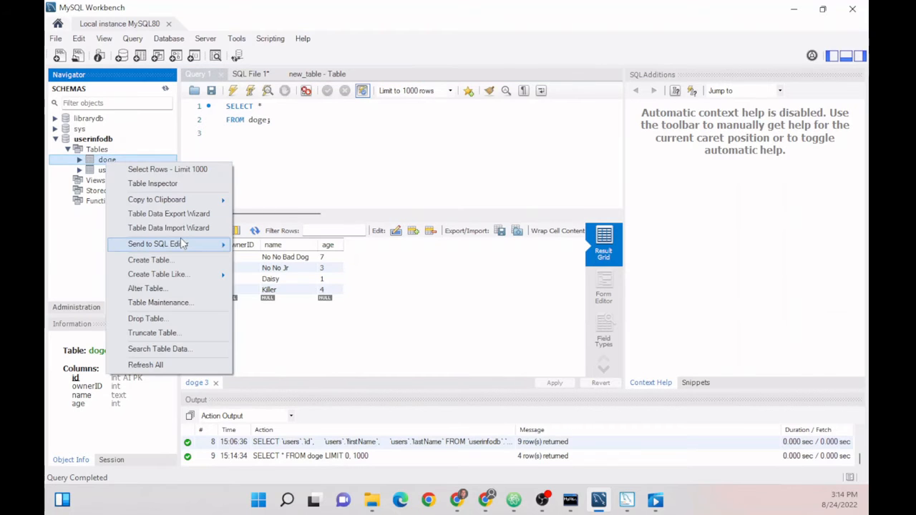
{"action": "mouse_move", "coordinate": [183, 244]}
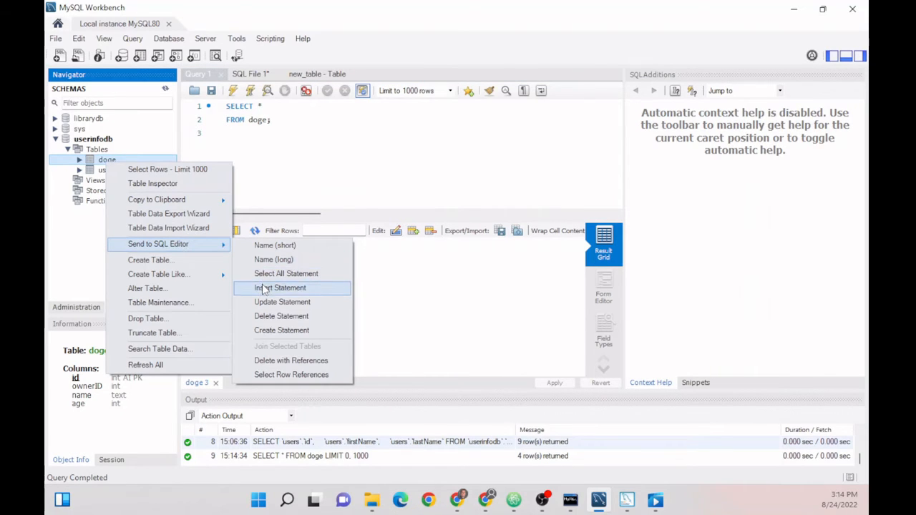
{"action": "left_click", "coordinate": [443, 290]}
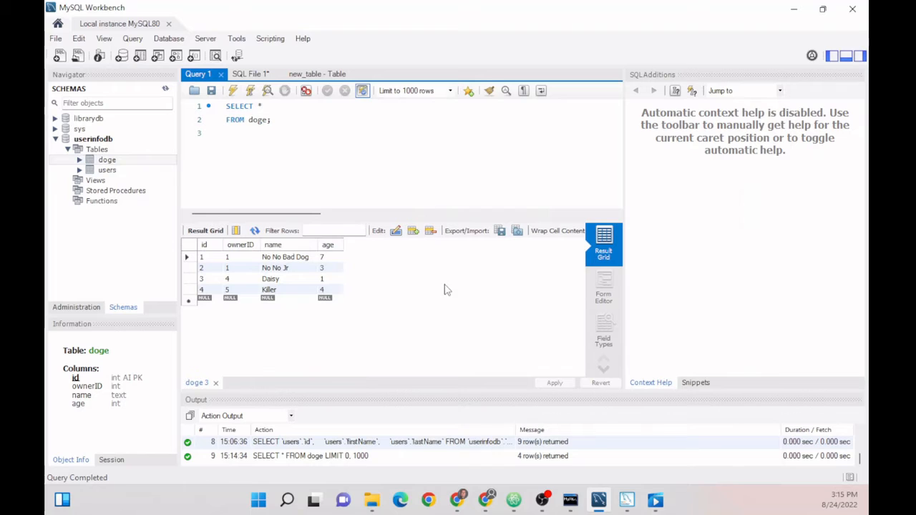
{"action": "left_click", "coordinate": [233, 301]}
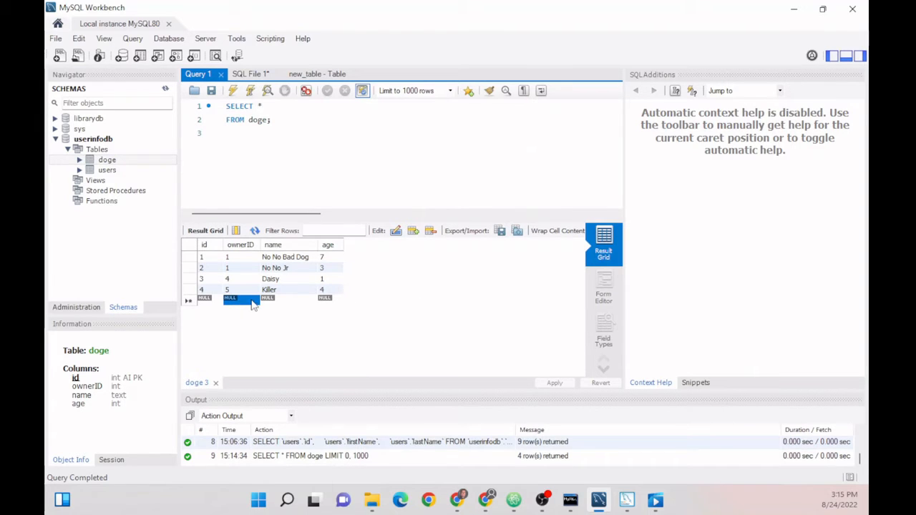
{"action": "type", "text": "2"}
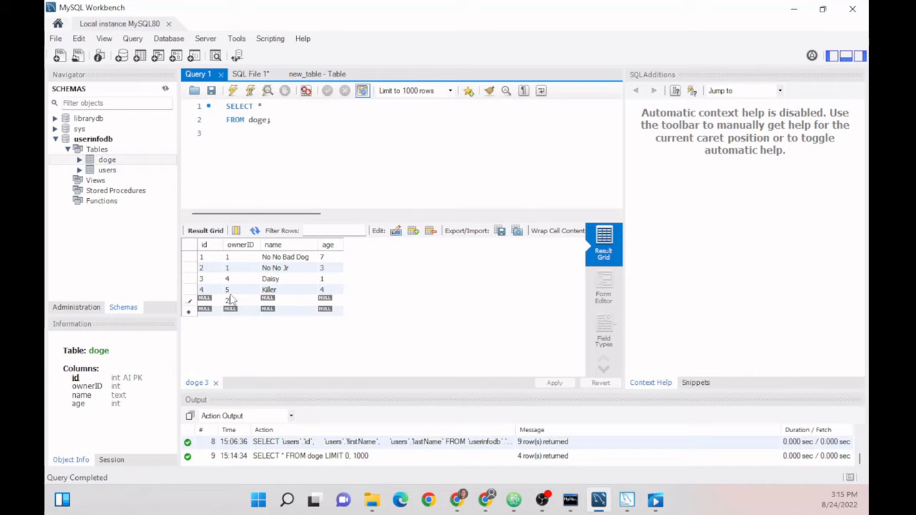
{"action": "double_click", "coordinate": [274, 299]}
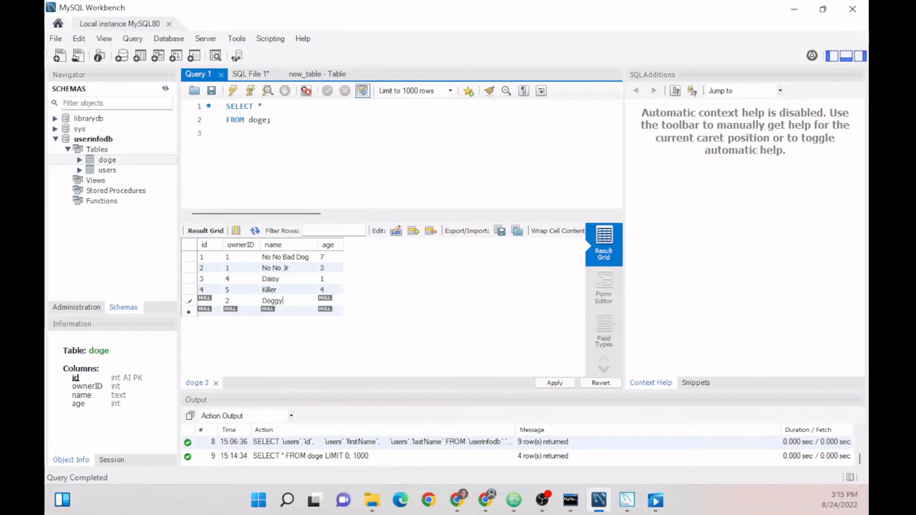
{"action": "double_click", "coordinate": [324, 302]}
{"action": "type", "text": "2"}
- Review the generated INSERT script, then apply and finish it
{"action": "left_click", "coordinate": [556, 383]}
{"action": "left_click_drag", "start_coordinate": [402, 121], "coordinate": [706, 119]}
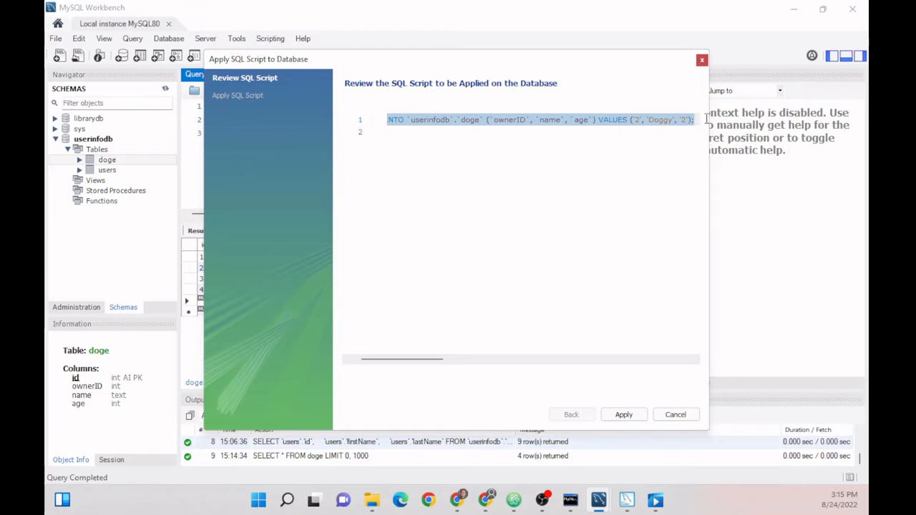
{"action": "left_click_drag", "start_coordinate": [394, 358], "coordinate": [431, 350]}
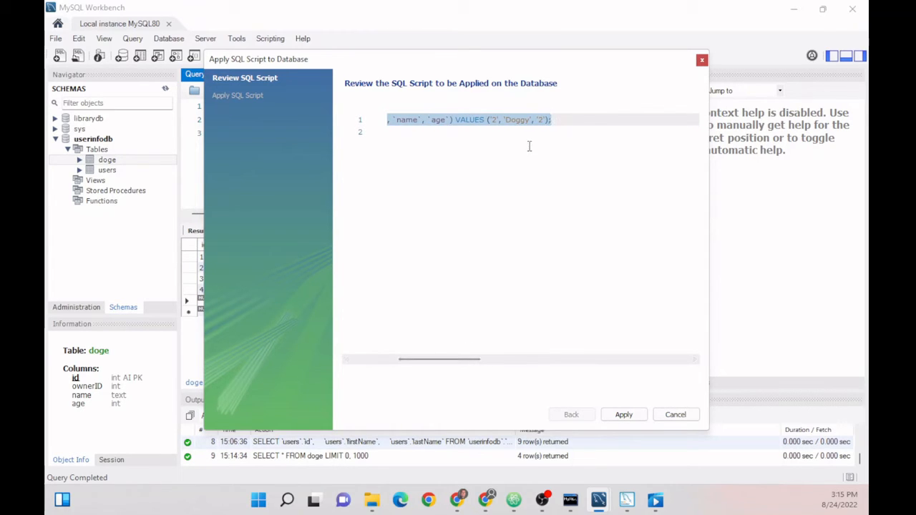
{"action": "left_click", "coordinate": [543, 127]}
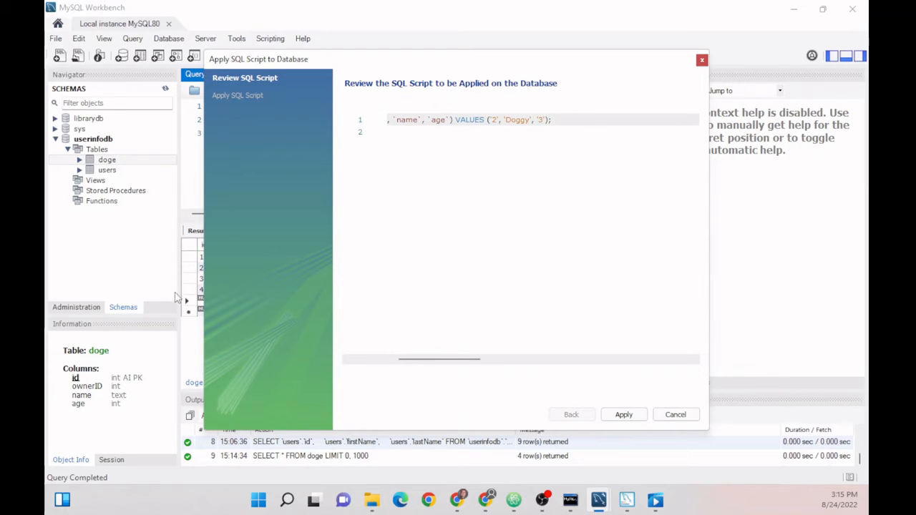
{"action": "left_click", "coordinate": [641, 420]}
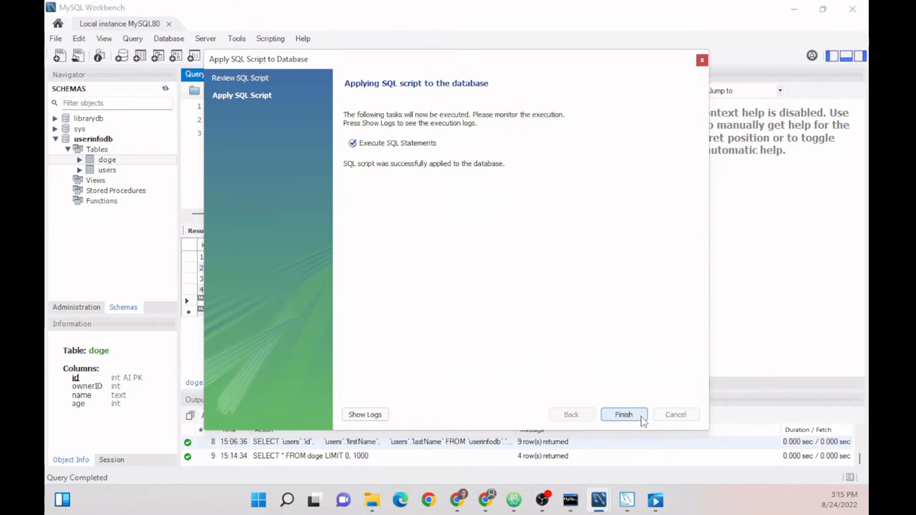
{"action": "left_click", "coordinate": [638, 420]}
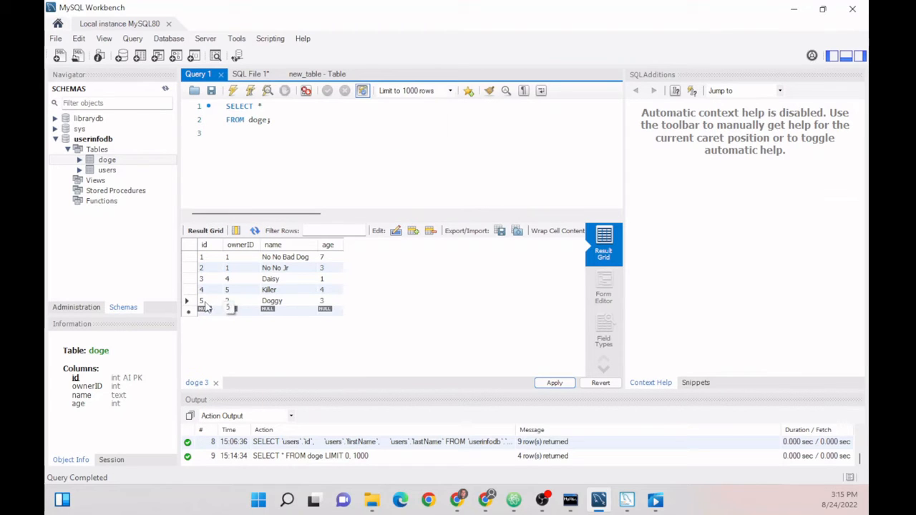
- Rerun SELECT * FROM doge in the command-line client, showing five rows including Doggy
{"action": "left_click_drag", "start_coordinate": [272, 119], "coordinate": [226, 106]}
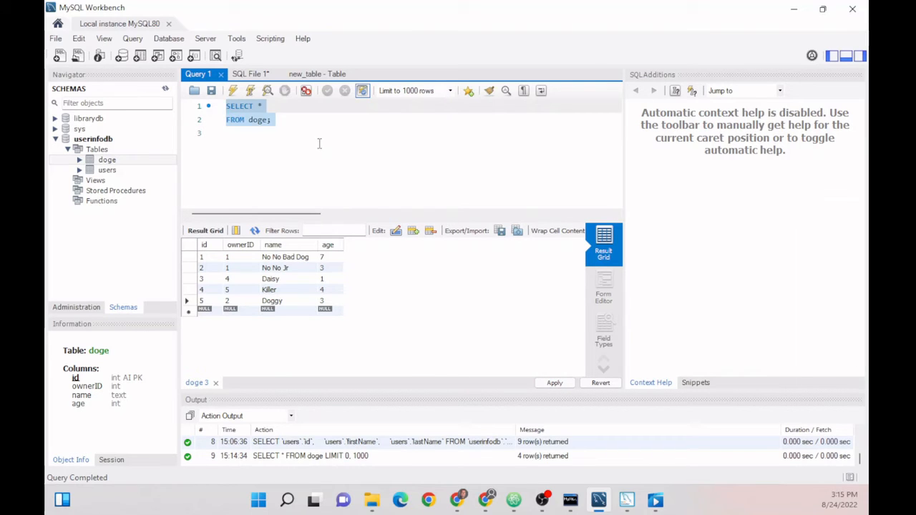
{"action": "left_click", "coordinate": [570, 499]}
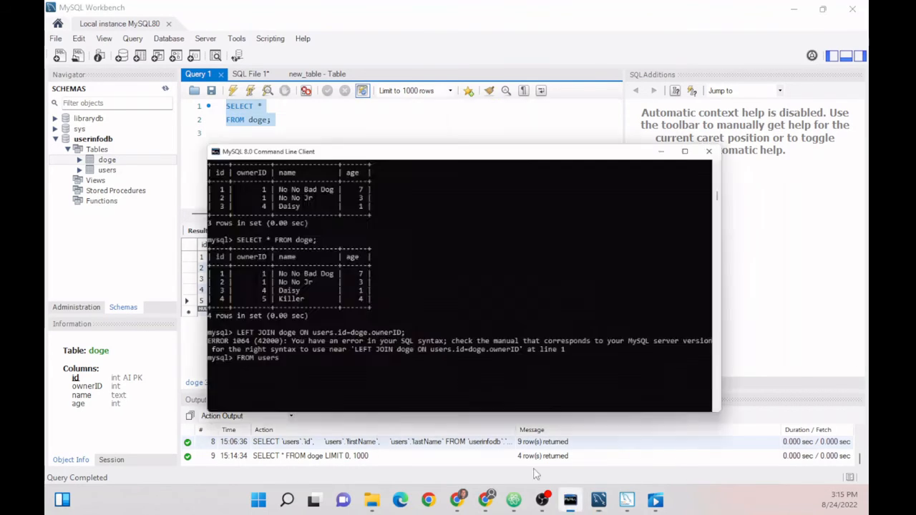
{"action": "key", "text": "BackSpace"}
{"action": "key", "text": "BackSpace"}
{"action": "key", "text": "BackSpace"}
{"action": "key", "text": "BackSpace"}
{"action": "key", "text": "BackSpace"}
{"action": "key", "text": "BackSpace"}
{"action": "key", "text": "BackSpace"}
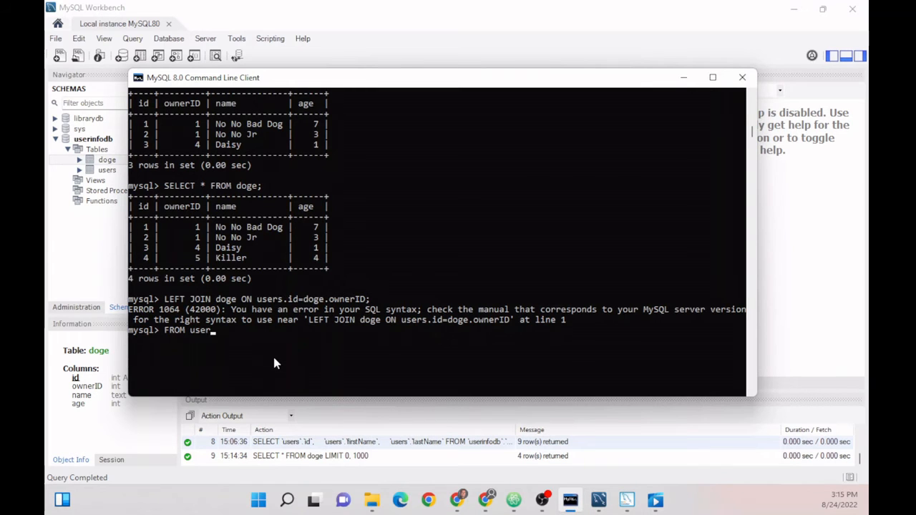
{"action": "key", "text": "BackSpace"}
{"action": "key", "text": "BackSpace"}
{"action": "key", "text": "BackSpace"}
{"action": "key", "text": "Up"}
{"action": "key", "text": "Up"}
{"action": "key", "text": "Up"}
{"action": "key", "text": "Up"}
{"action": "key", "text": "Up"}
{"action": "key", "text": "Up"}
{"action": "key", "text": "Up"}
{"action": "key", "text": "Up"}
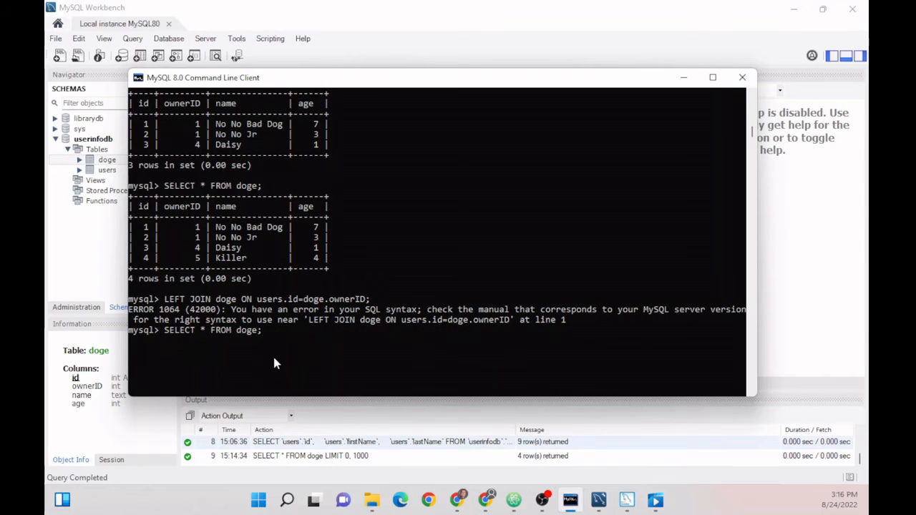
{"action": "key", "text": "Return"}
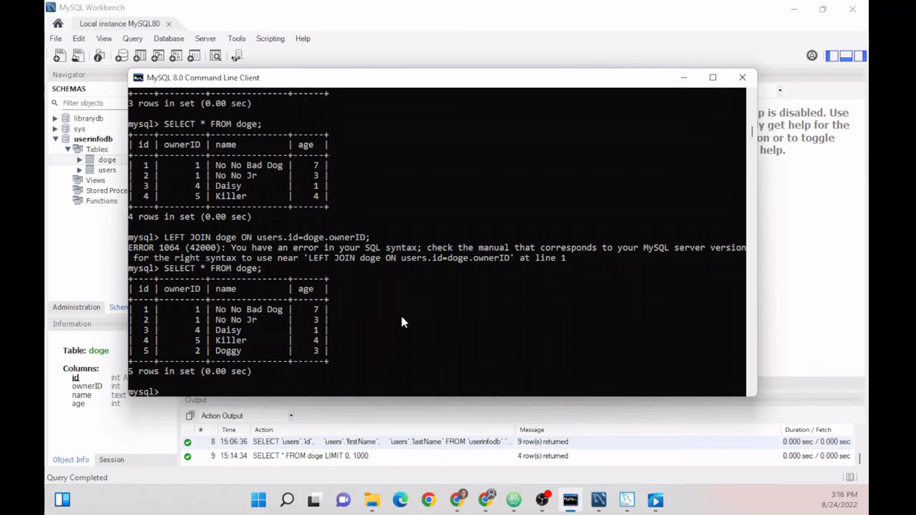
{"action": "left_click", "coordinate": [626, 499]}
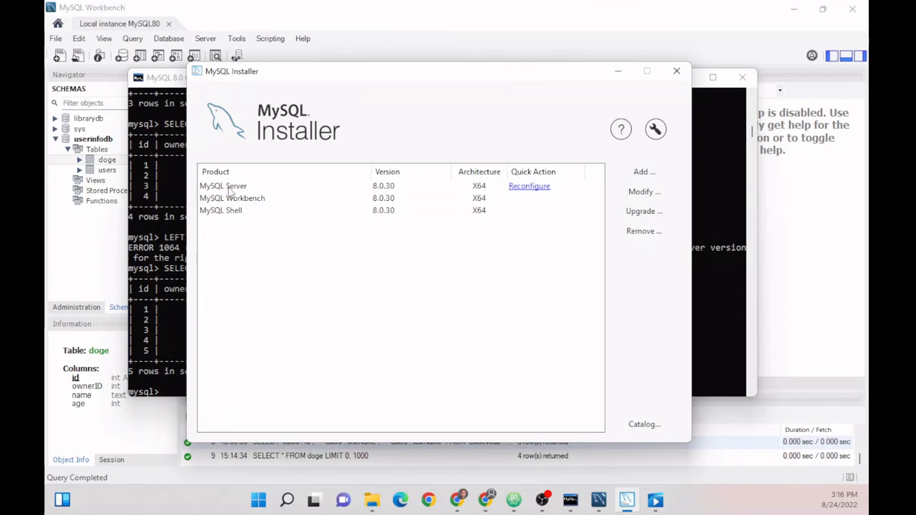
- Minimize the command-line client and close MySQL Installer
{"action": "left_click_drag", "start_coordinate": [256, 74], "coordinate": [441, 107]}
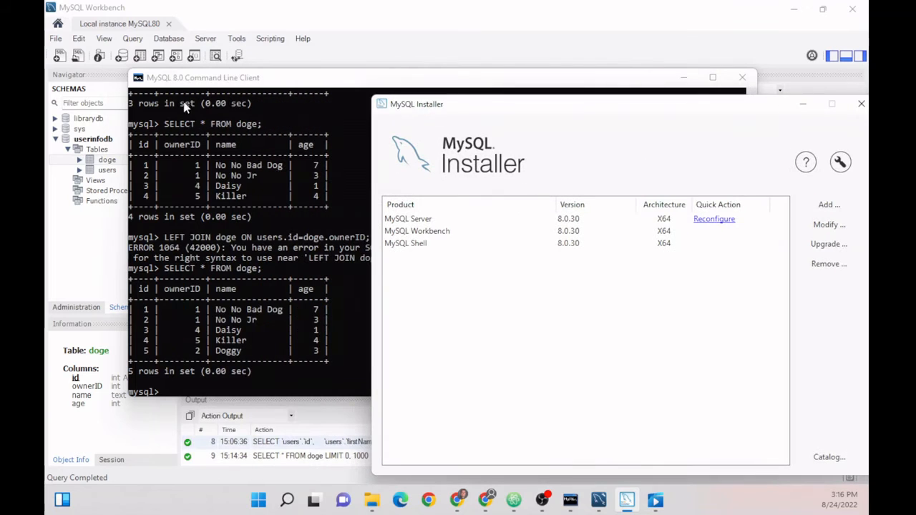
{"action": "left_click", "coordinate": [802, 103]}
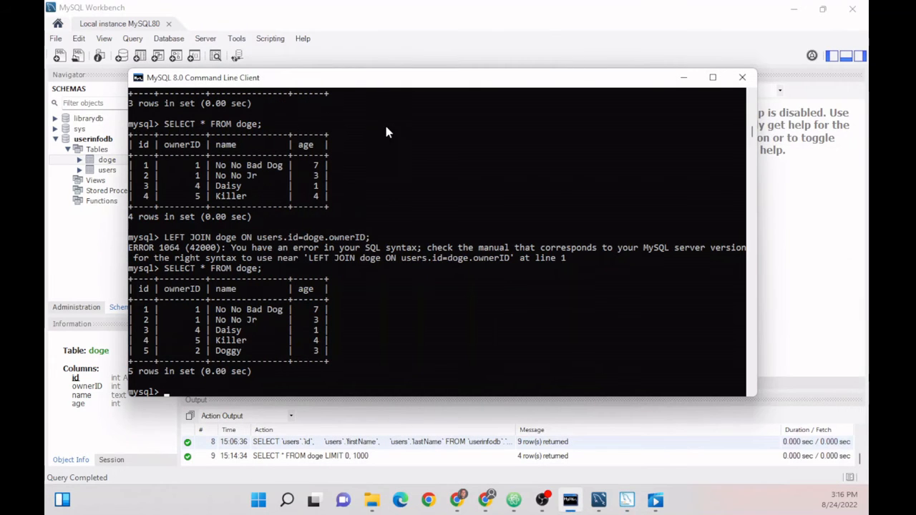
{"action": "left_click", "coordinate": [682, 77]}
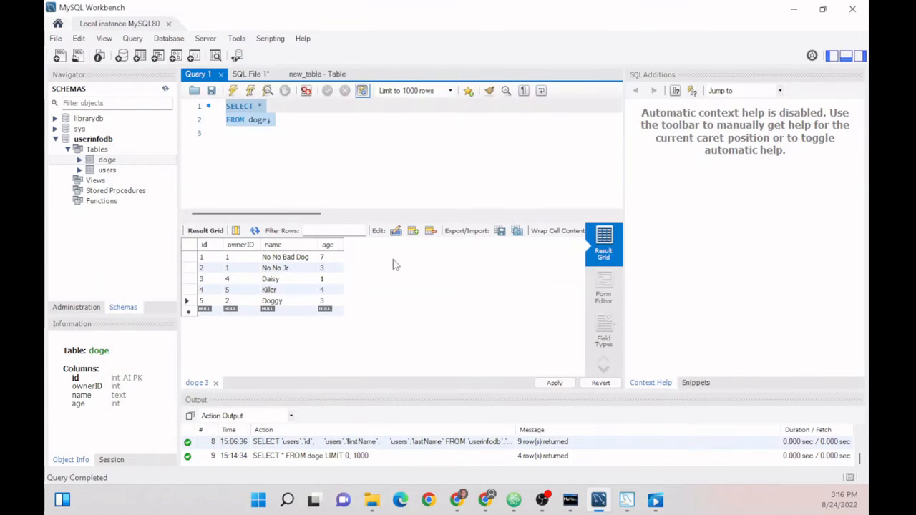
{"action": "left_click", "coordinate": [626, 500]}
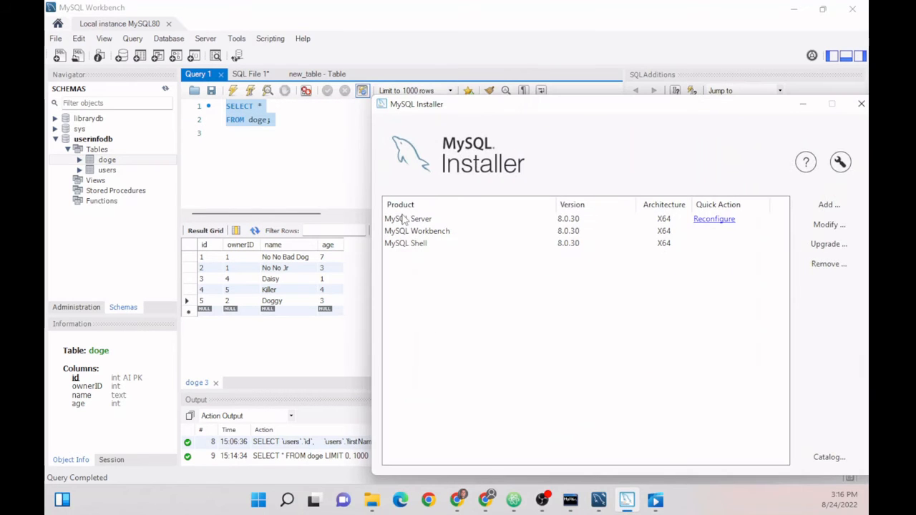
{"action": "left_click", "coordinate": [404, 220]}
{"action": "left_click_drag", "start_coordinate": [547, 107], "coordinate": [418, 89]}
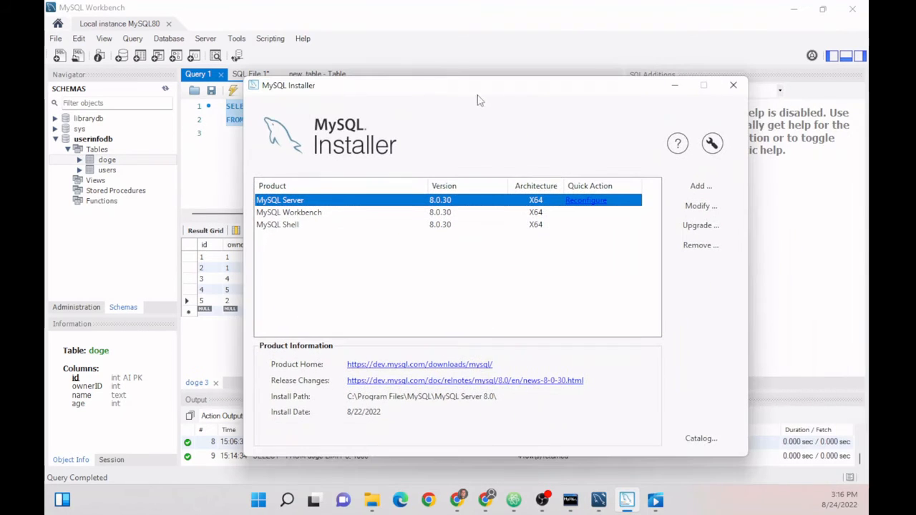
{"action": "left_click", "coordinate": [732, 85]}
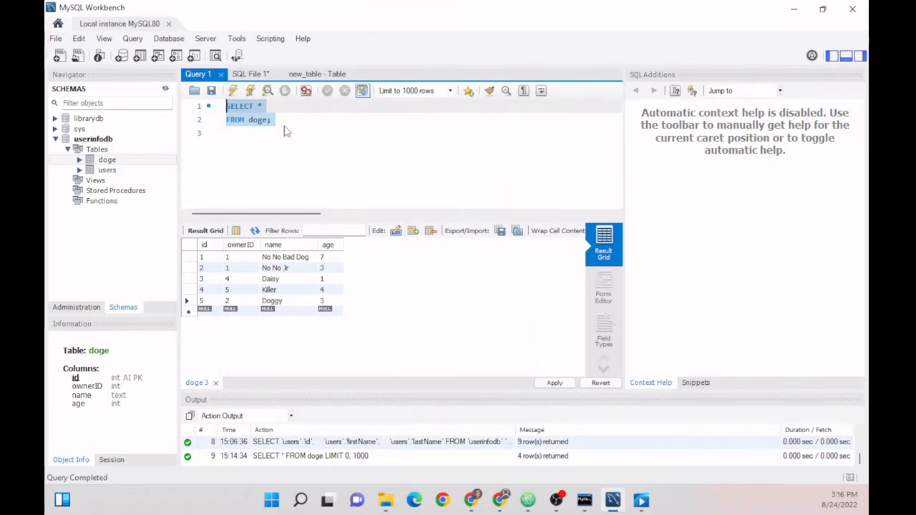
- Reselect the doge query in Workbench and minimize the command-line client again
{"action": "left_click", "coordinate": [252, 129]}
{"action": "left_click_drag", "start_coordinate": [277, 120], "coordinate": [222, 111]}
{"action": "left_click", "coordinate": [583, 499]}
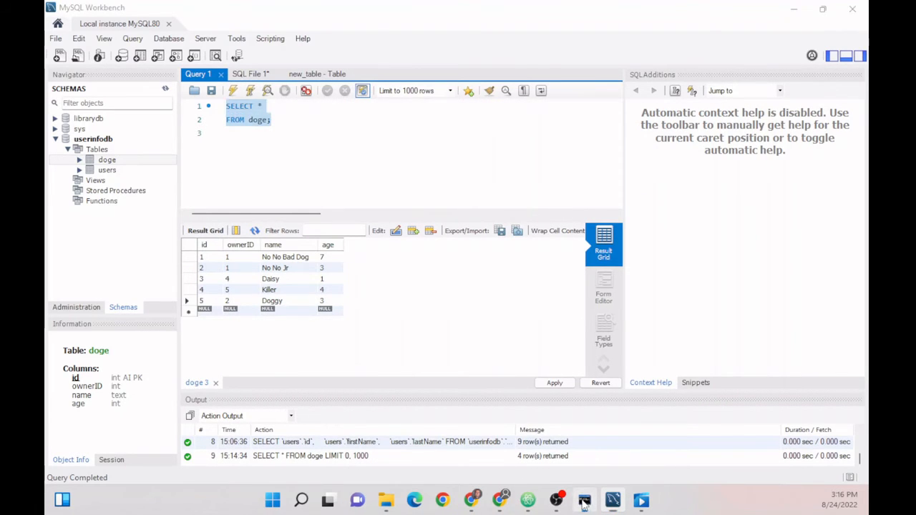
{"action": "left_click", "coordinate": [683, 77]}
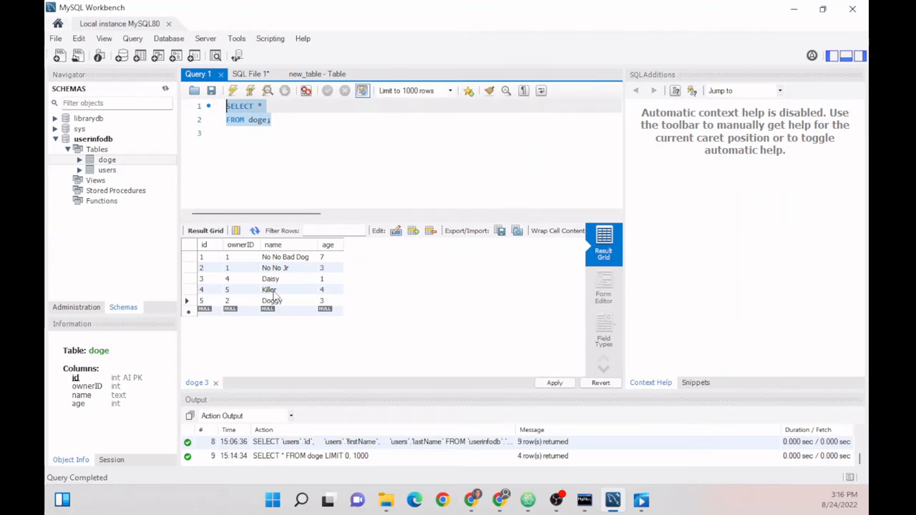
- Edit Daisy's age to 2 in the result grid and apply the UPDATE for id 3
{"action": "right_click", "coordinate": [109, 159]}
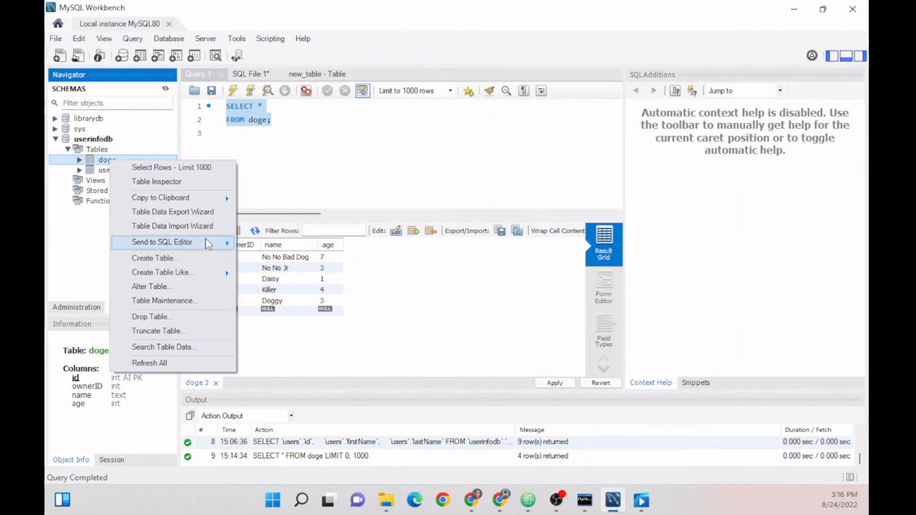
{"action": "left_click", "coordinate": [482, 282]}
{"action": "left_click", "coordinate": [292, 278]}
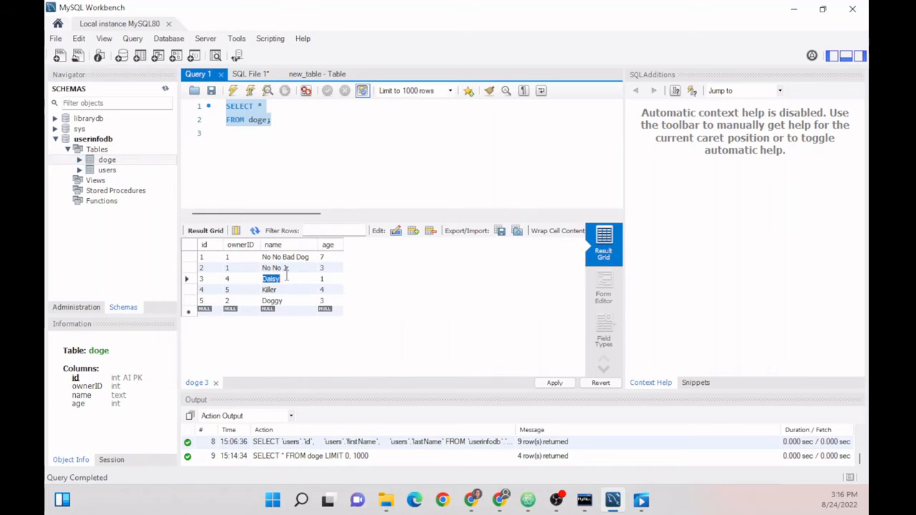
{"action": "left_click", "coordinate": [328, 278]}
{"action": "left_click", "coordinate": [554, 383]}
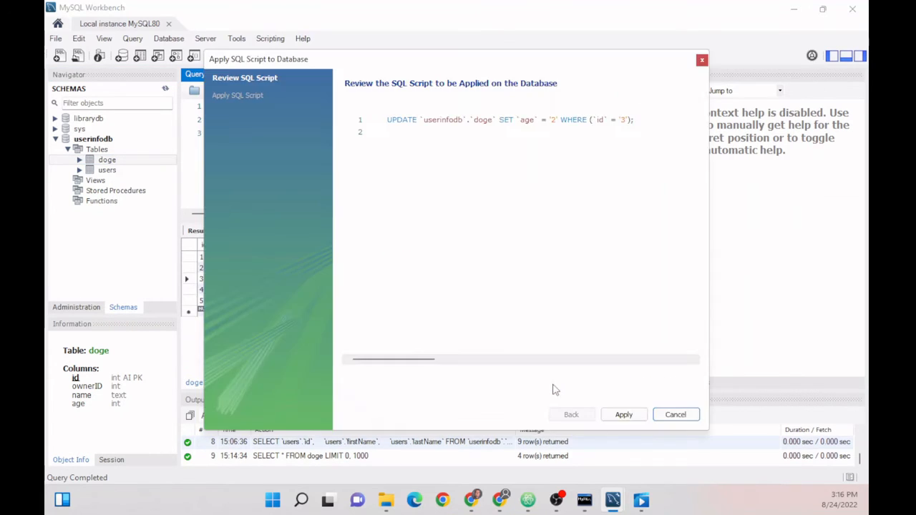
{"action": "left_click", "coordinate": [629, 414]}
{"action": "left_click", "coordinate": [620, 414]}
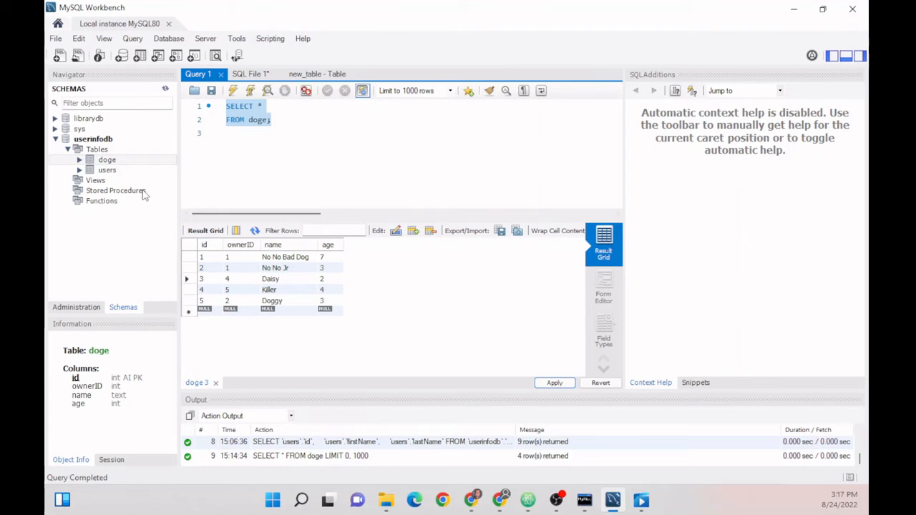
- Create a new table in userinfodb named newName
{"action": "right_click", "coordinate": [98, 151]}
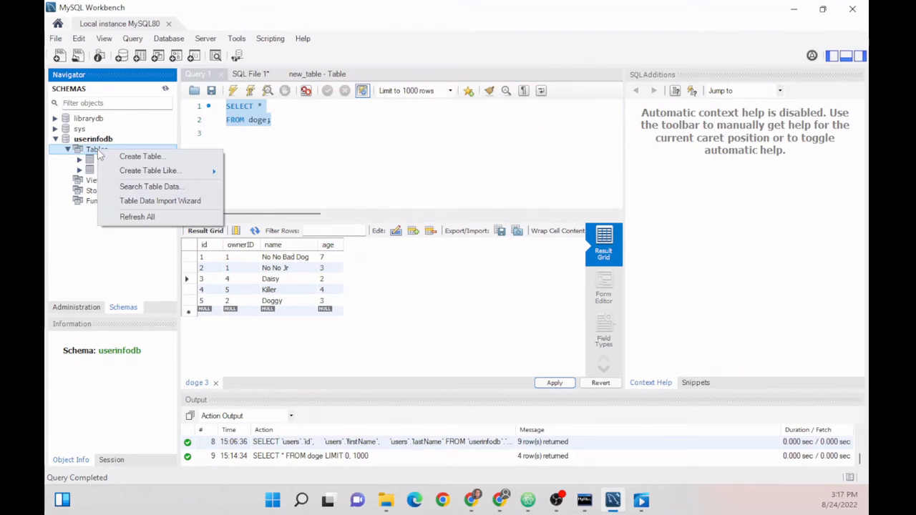
{"action": "left_click", "coordinate": [140, 156]}
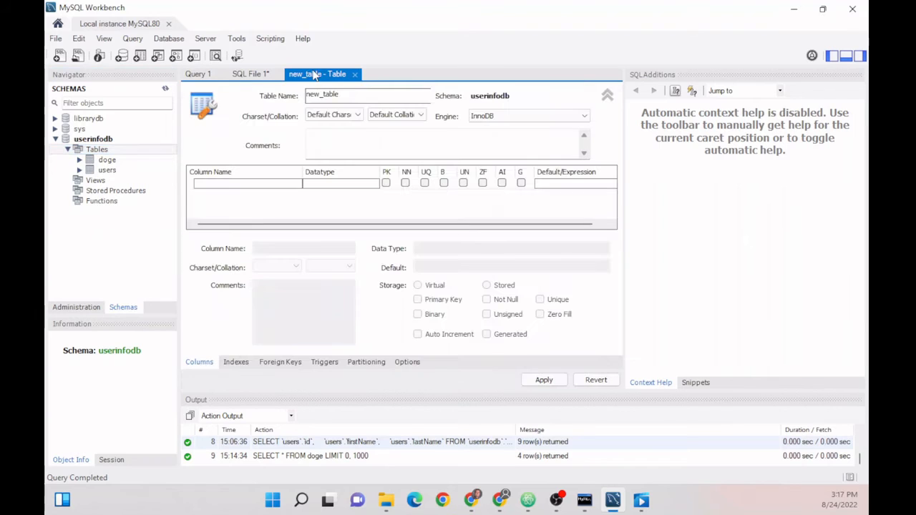
{"action": "double_click", "coordinate": [366, 93]}
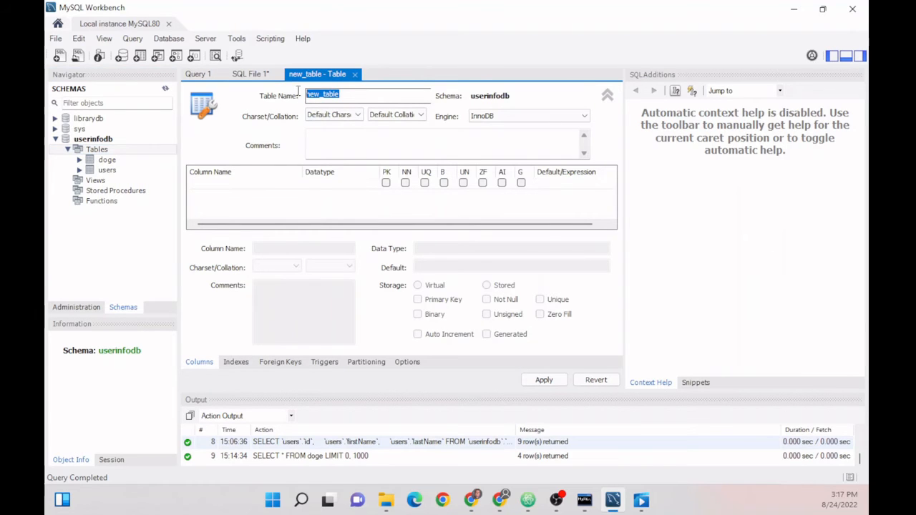
{"action": "type", "text": "n"}
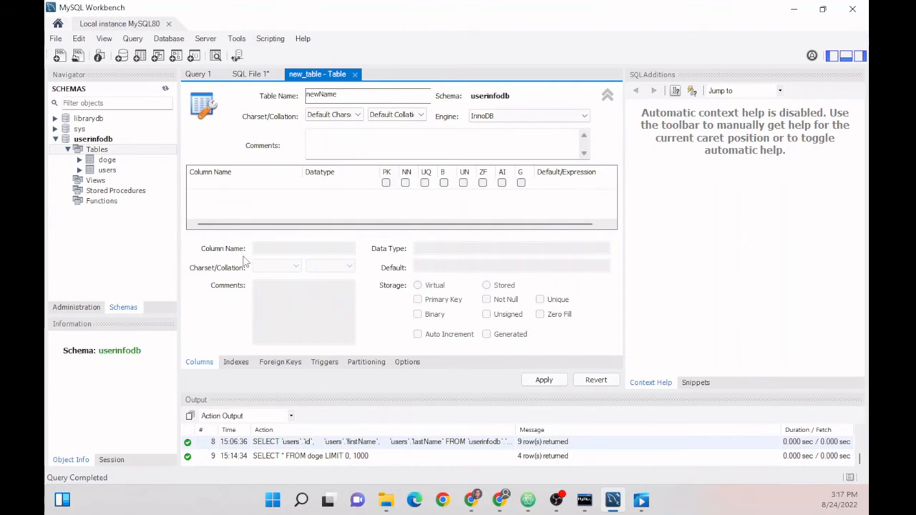
- Add an id INT column flagged PK, NN, UQ and AI
{"action": "left_click", "coordinate": [234, 188]}
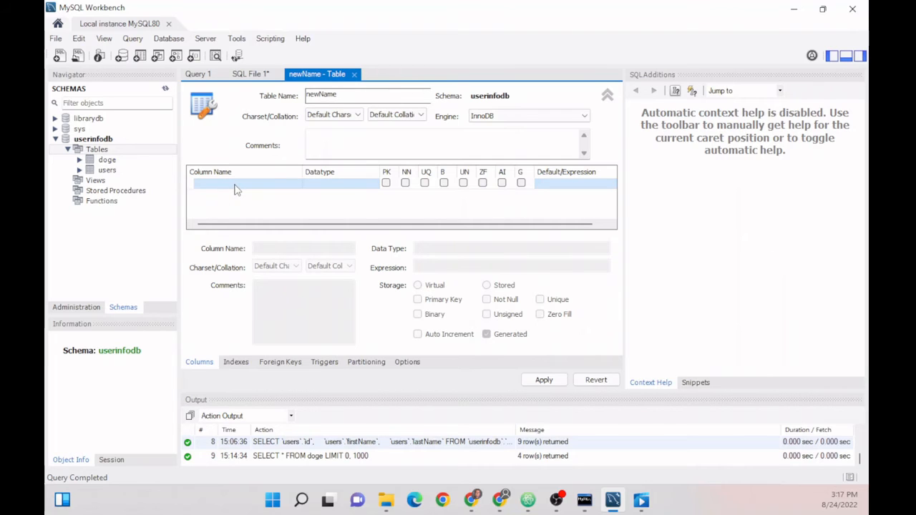
{"action": "left_click", "coordinate": [235, 185]}
{"action": "left_click_drag", "start_coordinate": [193, 183], "coordinate": [206, 184]}
{"action": "key", "text": "BackSpace"}
{"action": "key", "text": "BackSpace"}
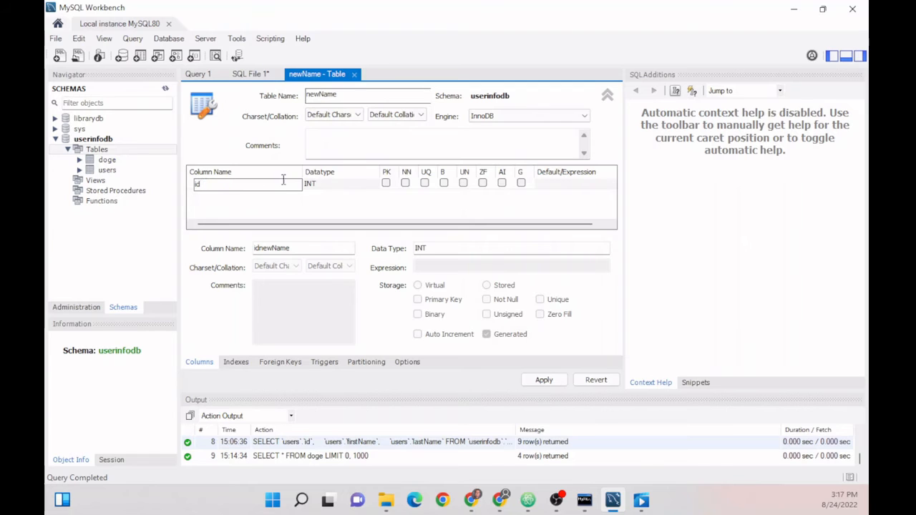
{"action": "left_click", "coordinate": [403, 184]}
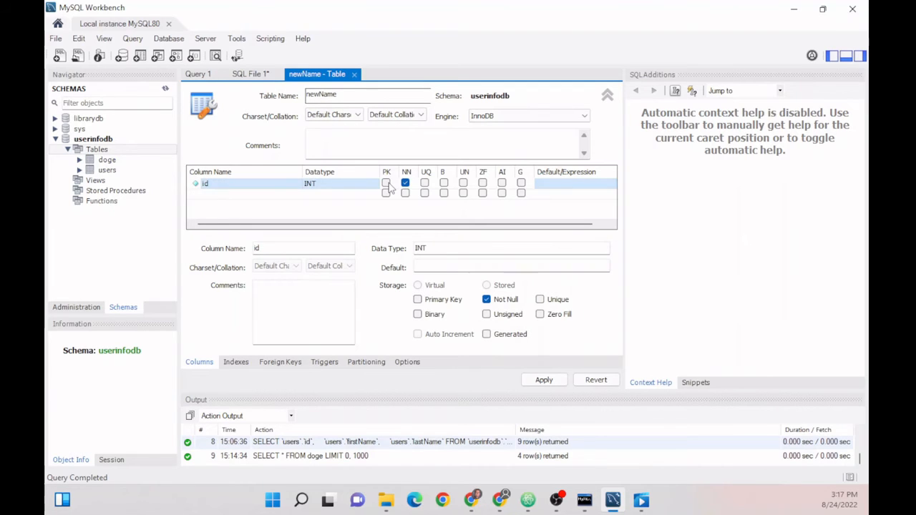
{"action": "left_click", "coordinate": [386, 184]}
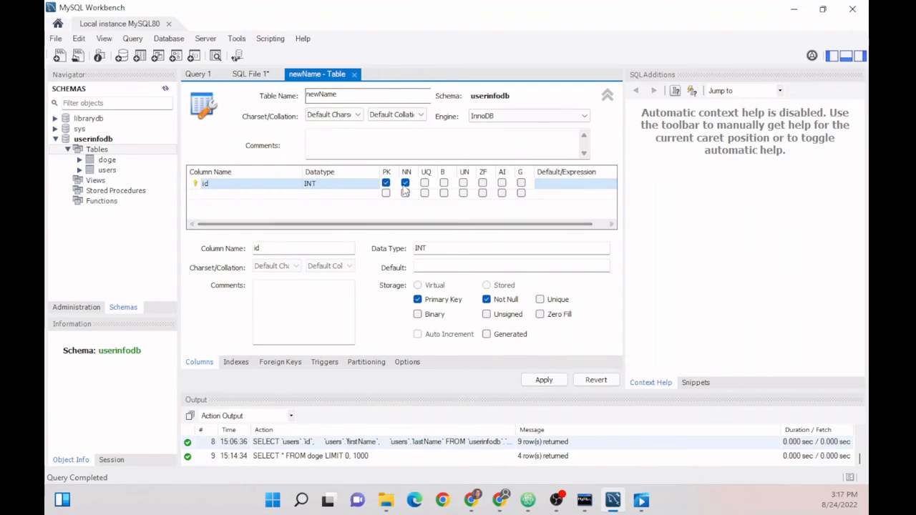
{"action": "left_click", "coordinate": [425, 184]}
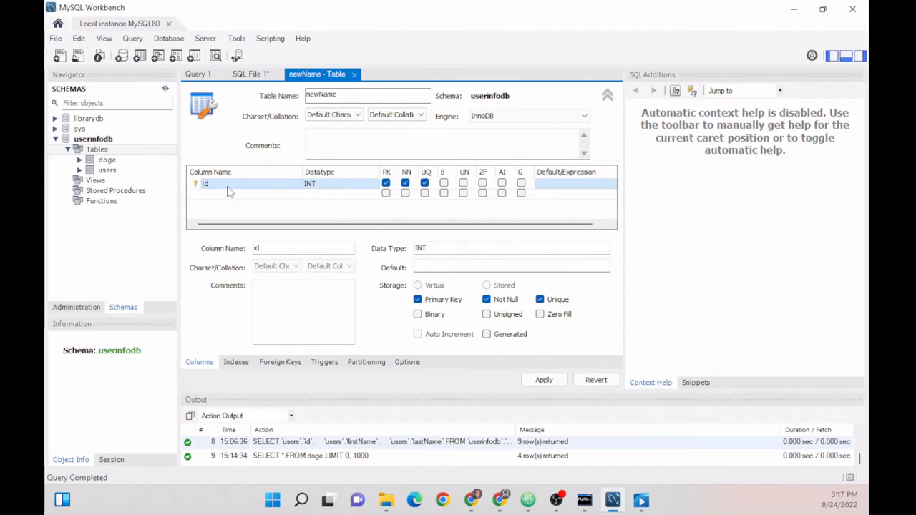
{"action": "left_click", "coordinate": [501, 183]}
- Add a newNamecol2 VARCHAR(45) column marked not null
{"action": "left_click", "coordinate": [238, 193]}
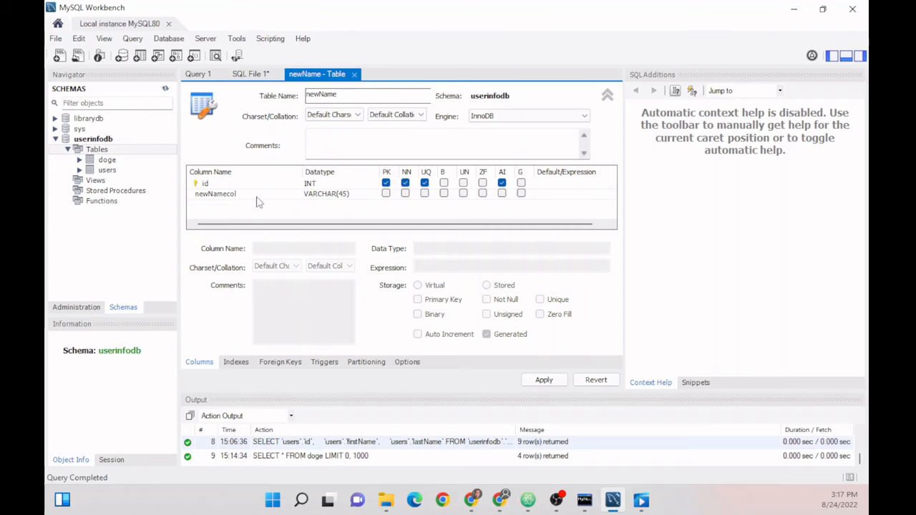
{"action": "left_click", "coordinate": [258, 202]}
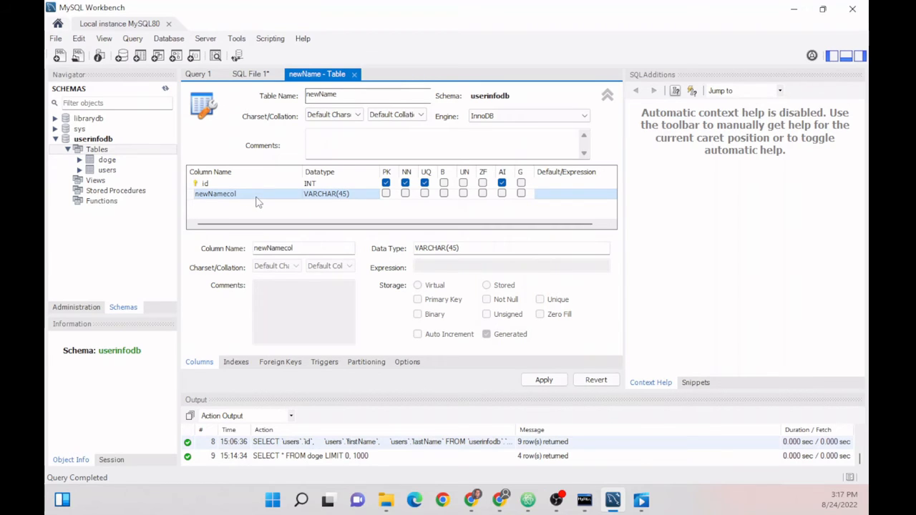
{"action": "left_click", "coordinate": [256, 196]}
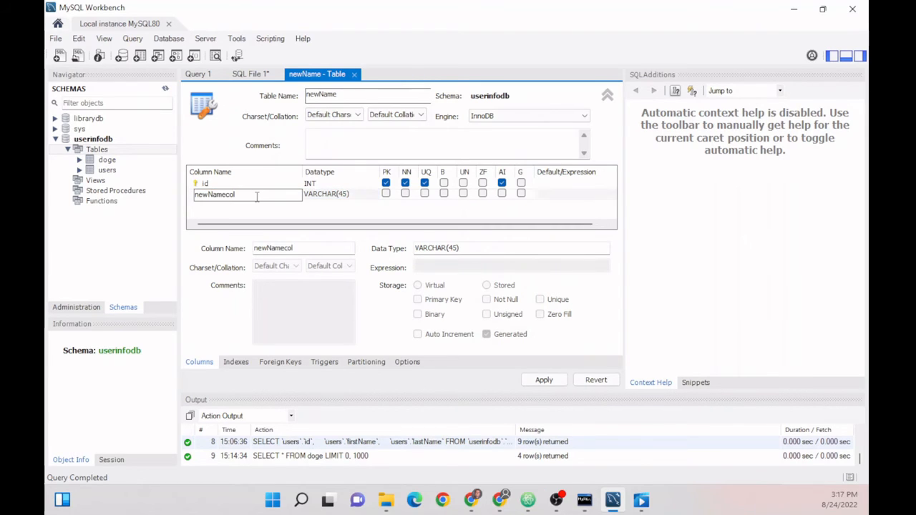
{"action": "type", "text": "fds"}
{"action": "key", "text": "BackSpace"}
{"action": "key", "text": "BackSpace"}
{"action": "left_click", "coordinate": [364, 215]}
{"action": "left_click", "coordinate": [265, 195]}
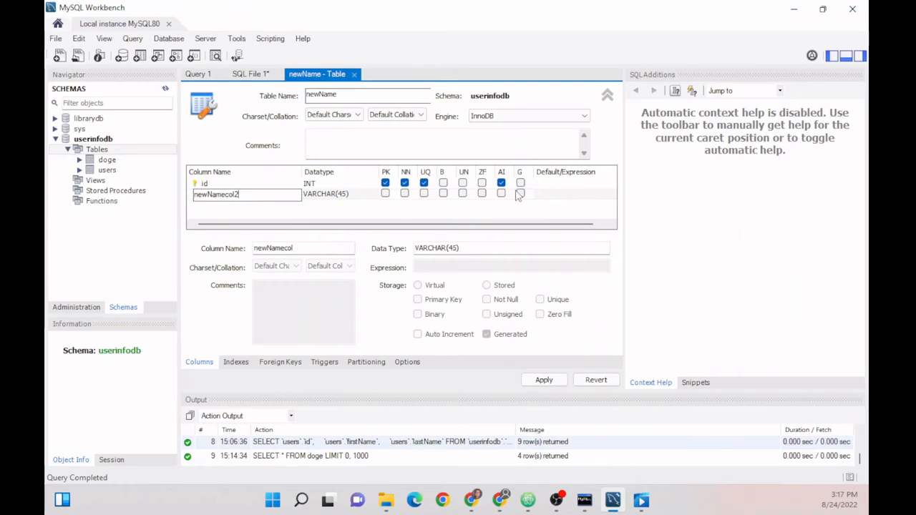
{"action": "left_click", "coordinate": [404, 193]}
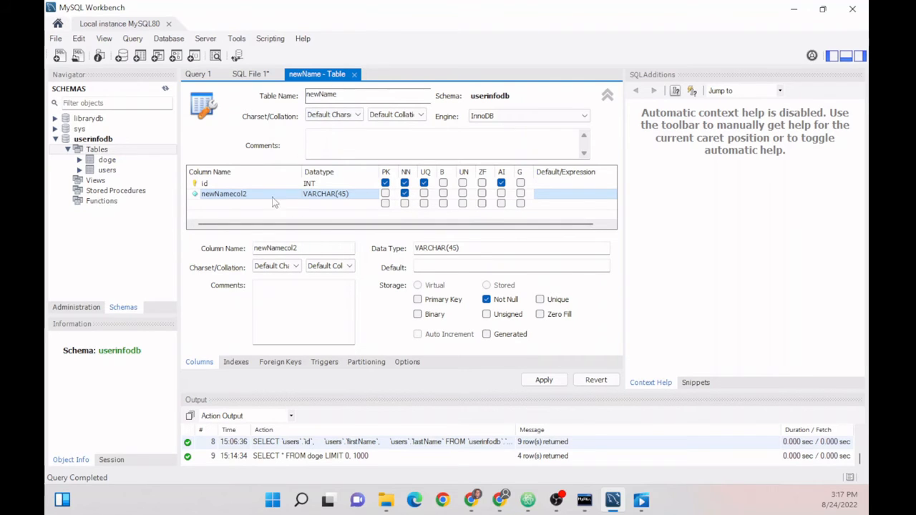
{"action": "left_click", "coordinate": [237, 362]}
- Look over the new table's foreign keys, triggers, partitioning and options, then return to columns
{"action": "left_click", "coordinate": [279, 365]}
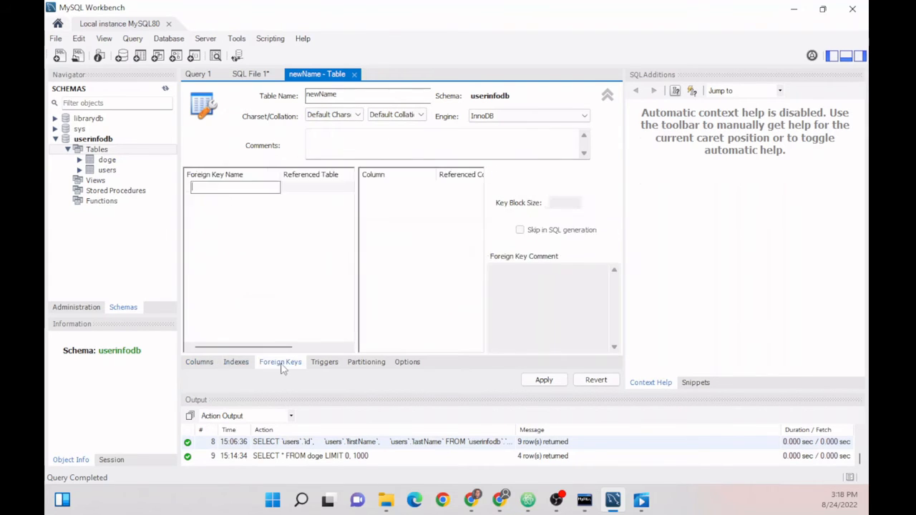
{"action": "left_click", "coordinate": [324, 362]}
{"action": "left_click", "coordinate": [367, 362]}
{"action": "left_click", "coordinate": [406, 362]}
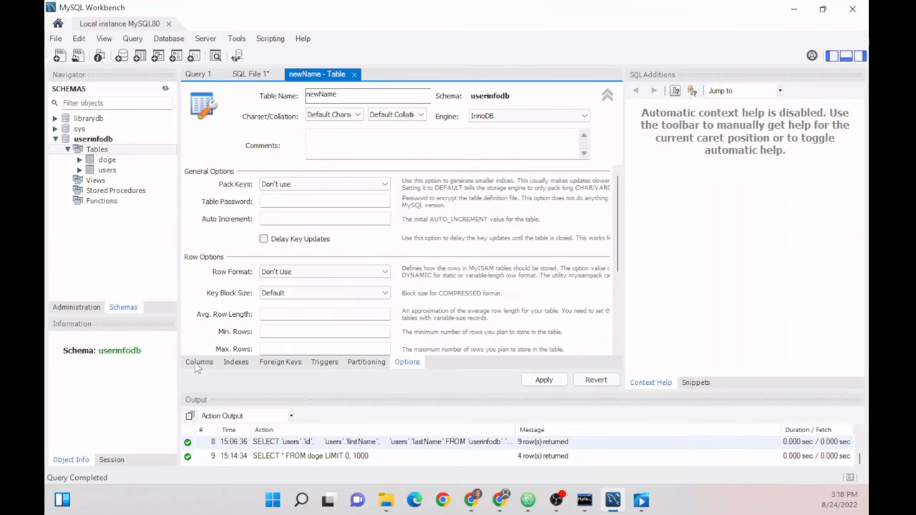
{"action": "left_click", "coordinate": [197, 362]}
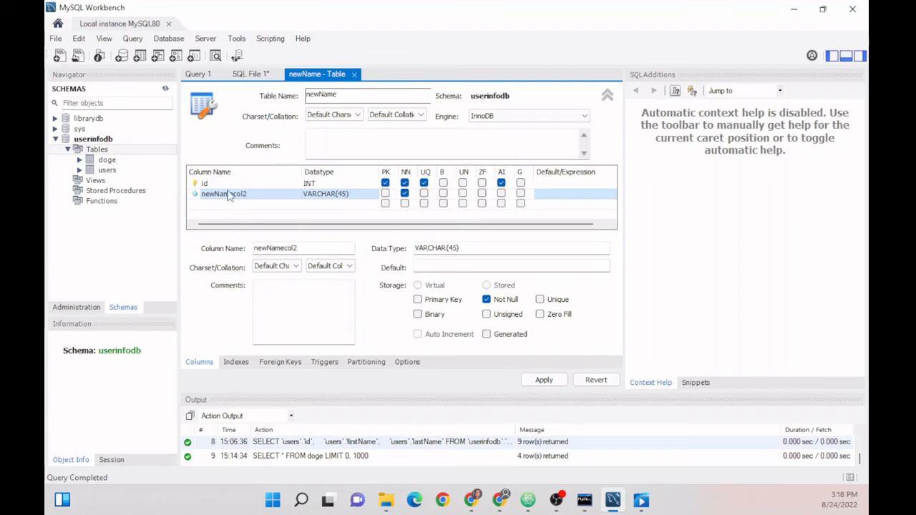
- Apply the CREATE TABLE newname script, accepting the lowercase-name notice, and finish the wizard
{"action": "left_click", "coordinate": [535, 383]}
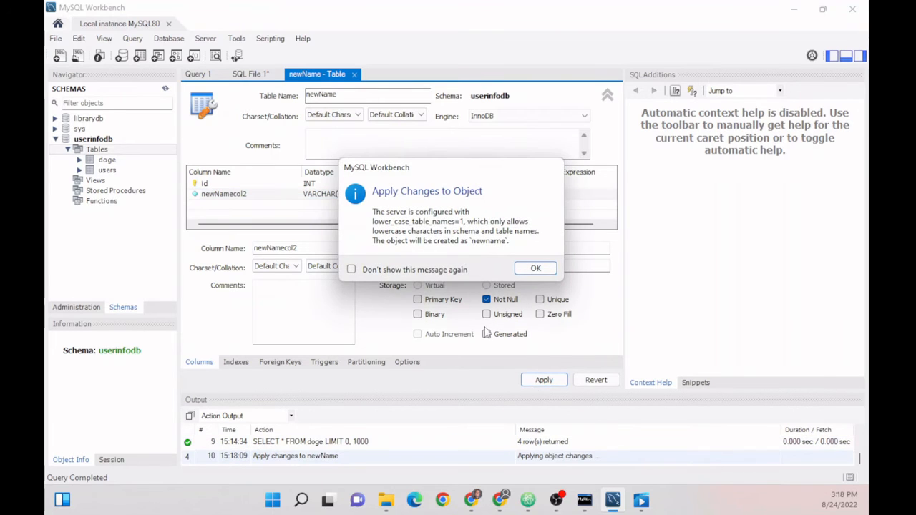
{"action": "left_click", "coordinate": [533, 269]}
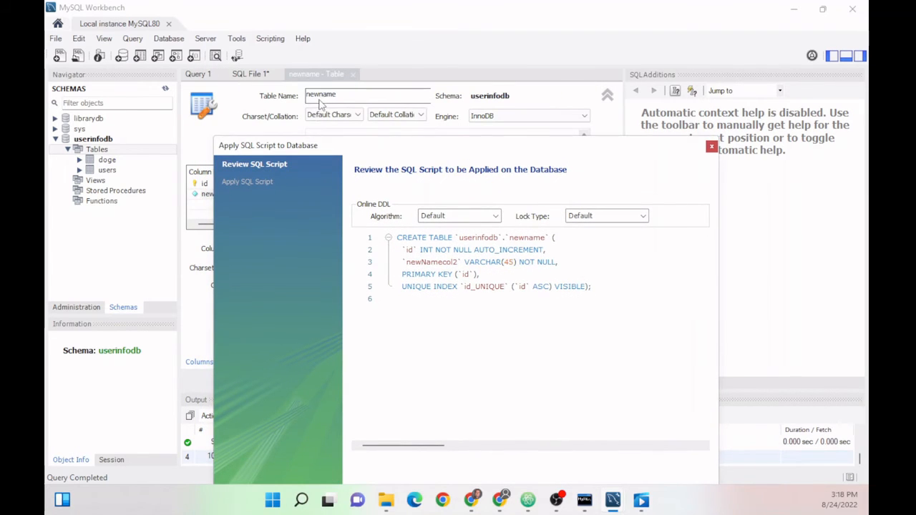
{"action": "left_click_drag", "start_coordinate": [380, 151], "coordinate": [370, 55]}
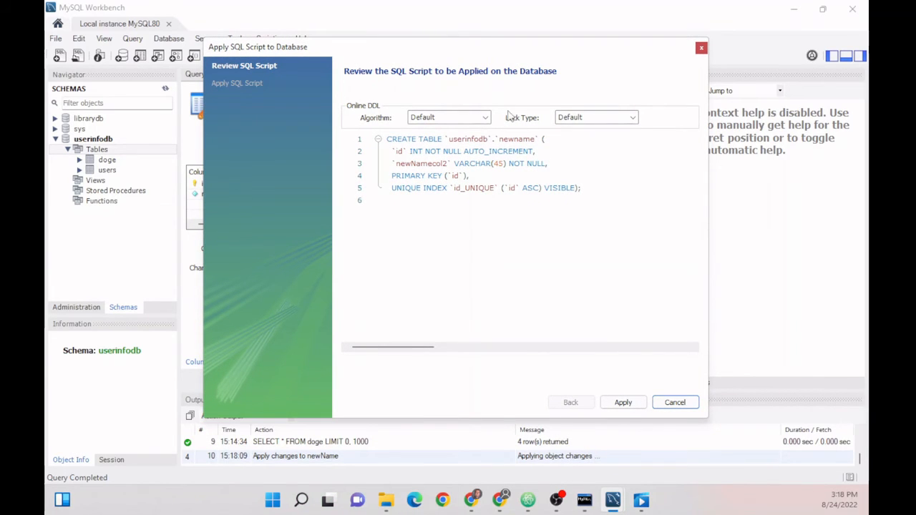
{"action": "left_click", "coordinate": [461, 139]}
{"action": "left_click_drag", "start_coordinate": [498, 140], "coordinate": [457, 141]}
{"action": "left_click_drag", "start_coordinate": [396, 151], "coordinate": [565, 176]}
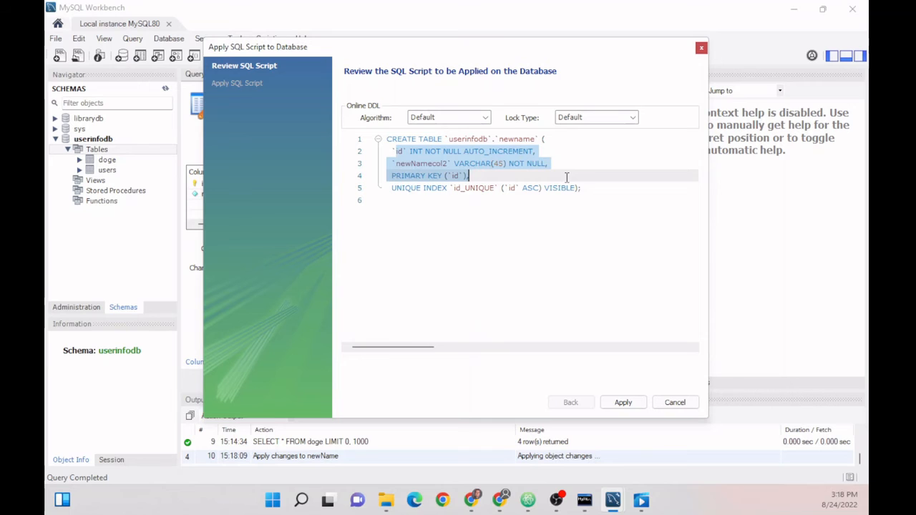
{"action": "left_click", "coordinate": [622, 403]}
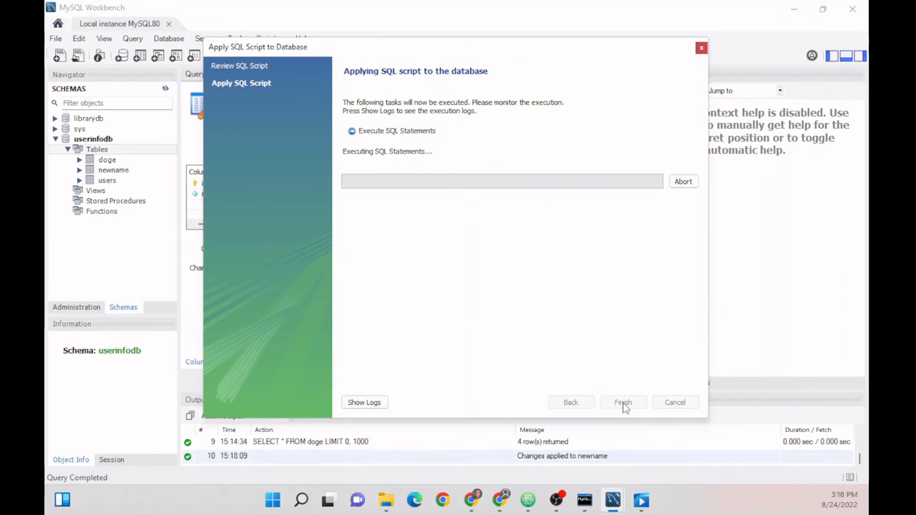
{"action": "left_click", "coordinate": [622, 403]}
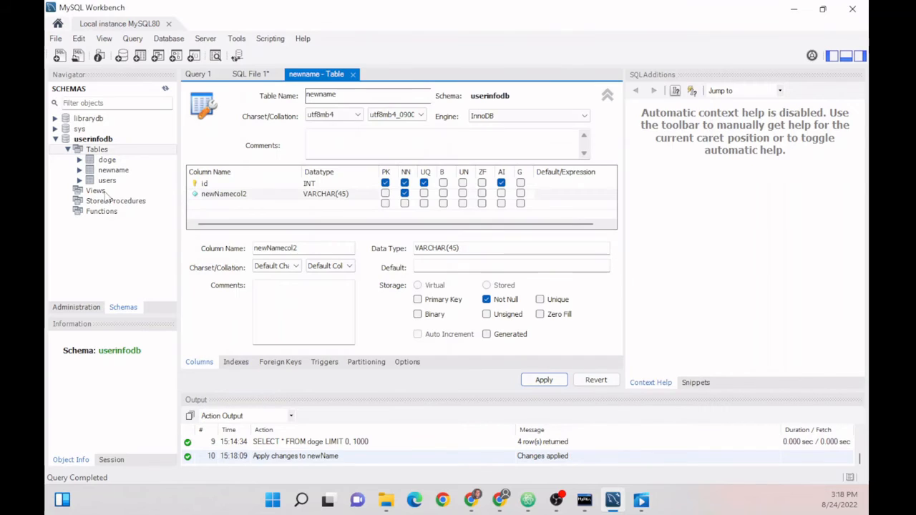
- Load the rows of the newname table into a result grid
{"action": "left_click", "coordinate": [109, 172]}
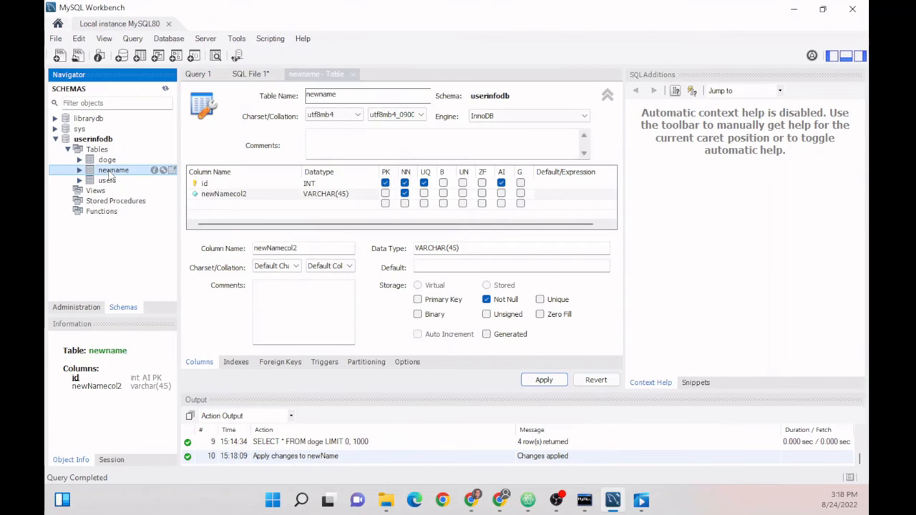
{"action": "right_click", "coordinate": [110, 175]}
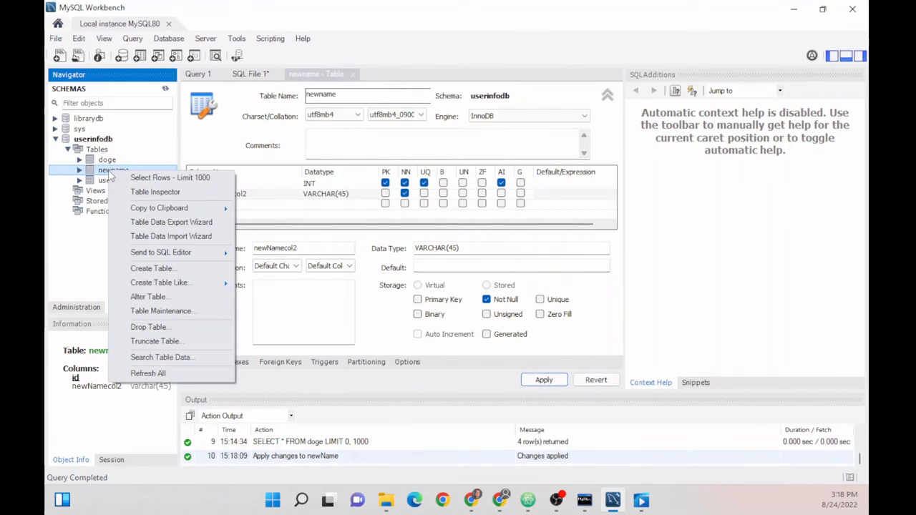
{"action": "left_click", "coordinate": [135, 178]}
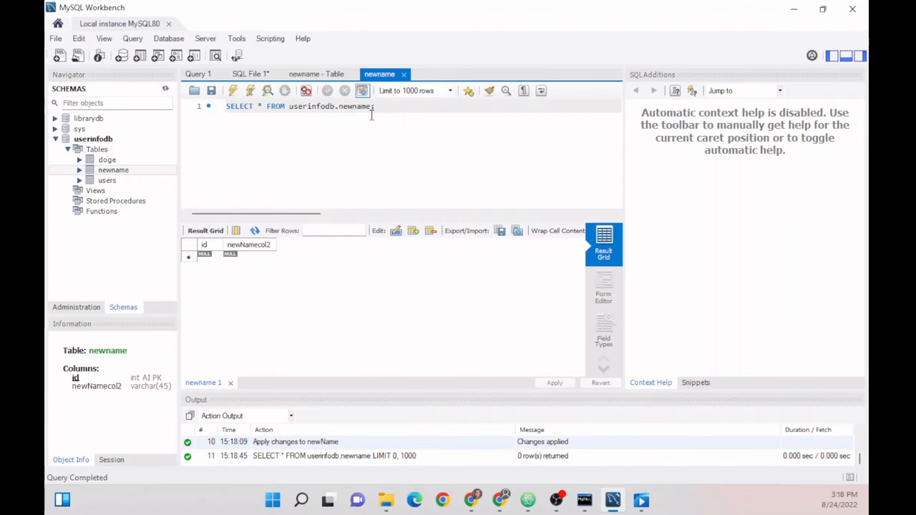
{"action": "right_click", "coordinate": [126, 175]}
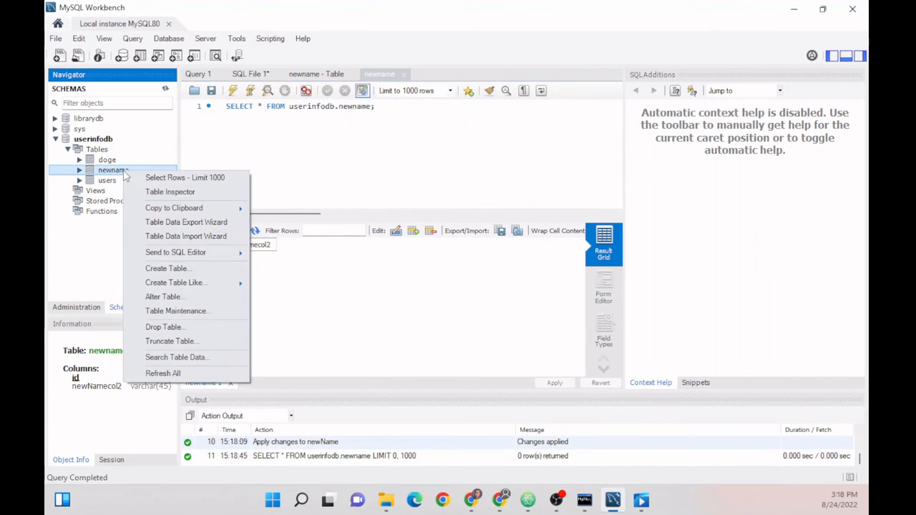
{"action": "mouse_move", "coordinate": [186, 257]}
{"action": "left_click", "coordinate": [301, 163]}
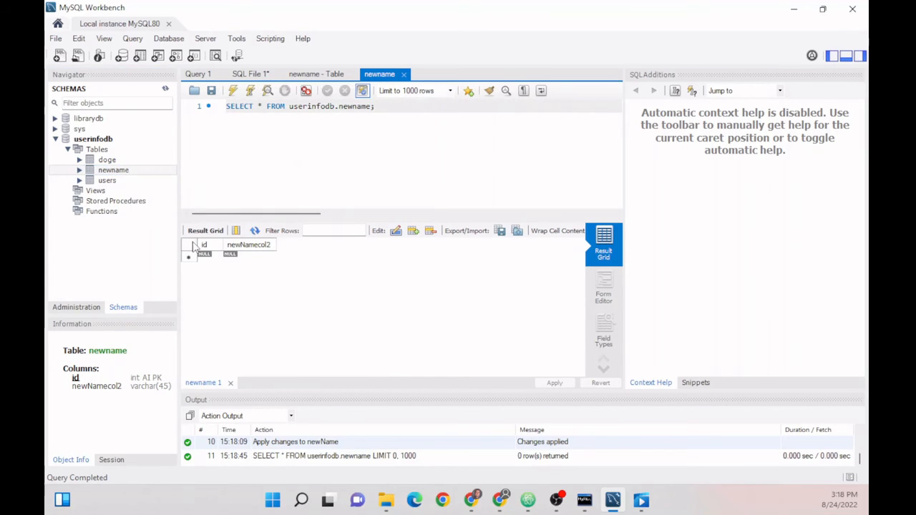
- Enter test and test2 in newNamecol2 and apply the insert script for both rows
{"action": "left_click", "coordinate": [245, 259]}
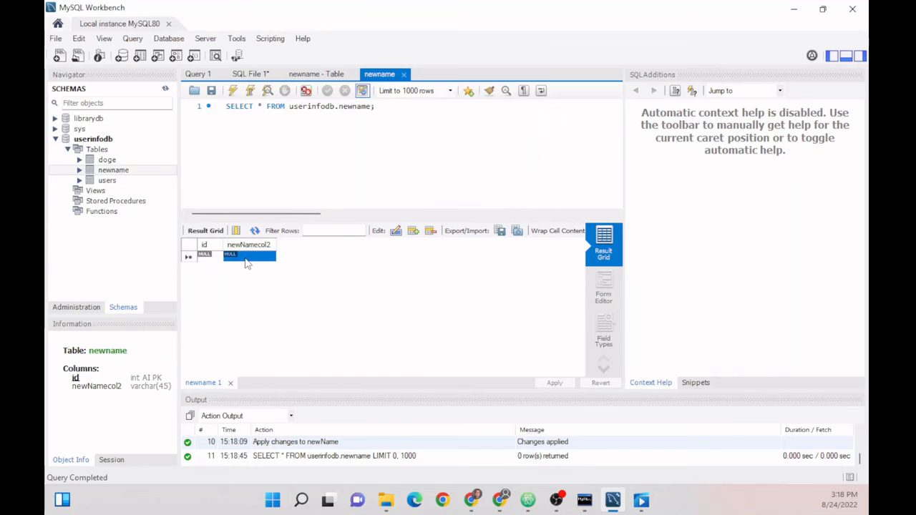
{"action": "type", "text": "test"}
{"action": "key", "text": "Return"}
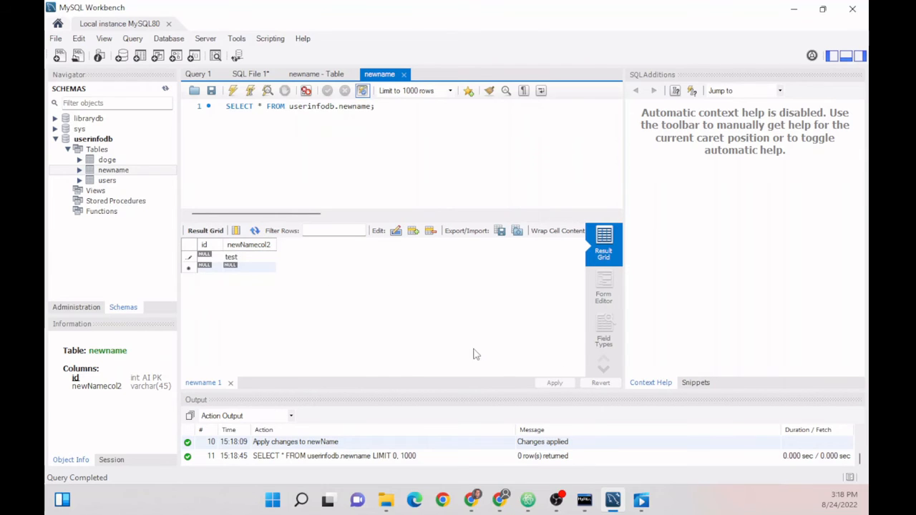
{"action": "double_click", "coordinate": [239, 267]}
{"action": "type", "text": "test2"}
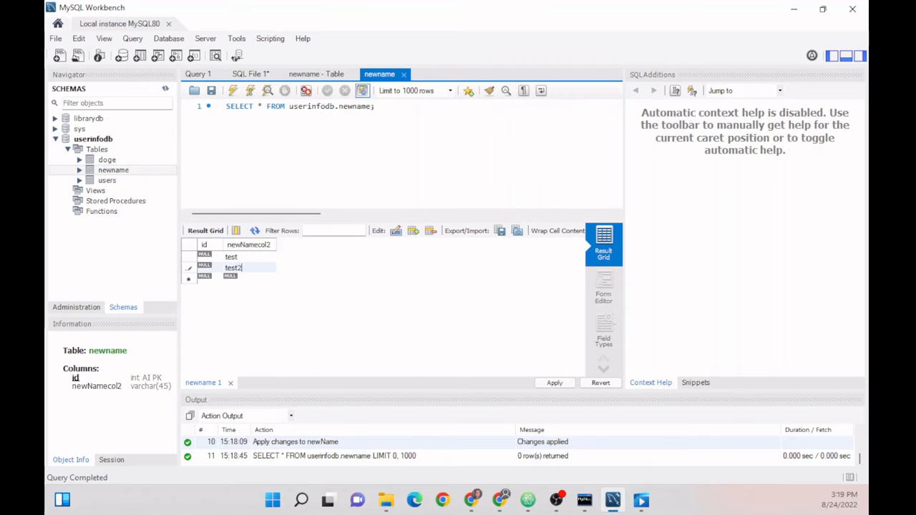
{"action": "left_click", "coordinate": [555, 383]}
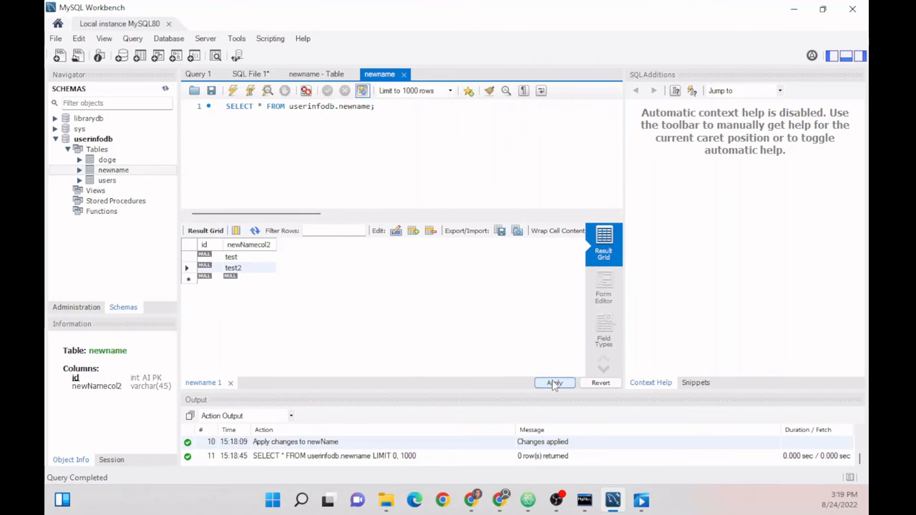
{"action": "left_click", "coordinate": [636, 415]}
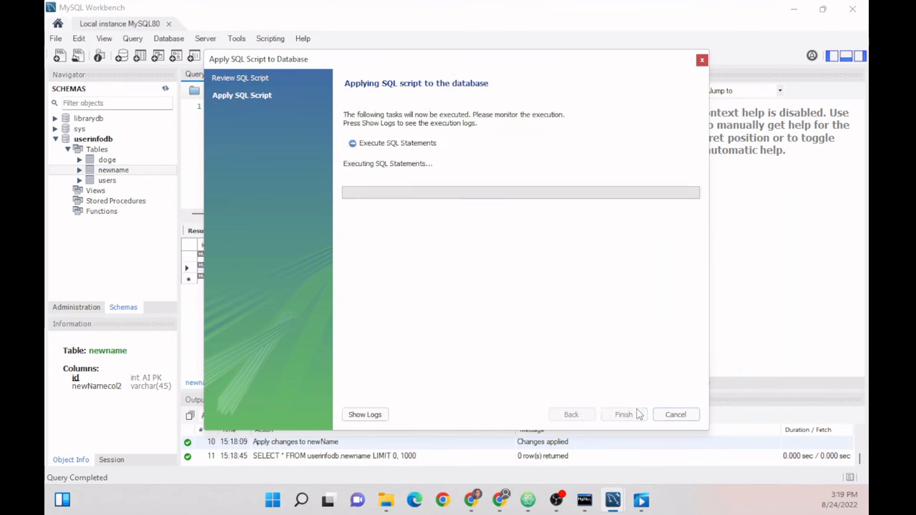
{"action": "left_click", "coordinate": [619, 414]}
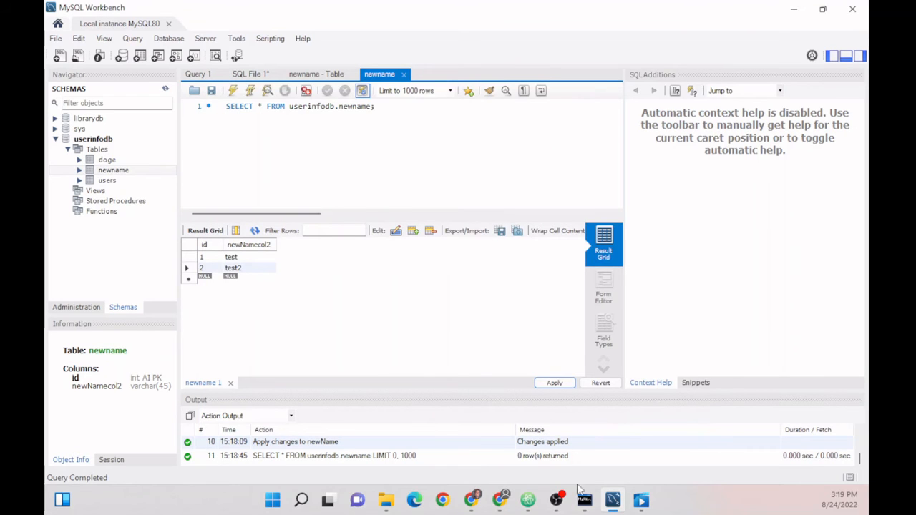
- Run SELECT * FROM newname; in the command-line client, then minimize the console
{"action": "mouse_move", "coordinate": [638, 503]}
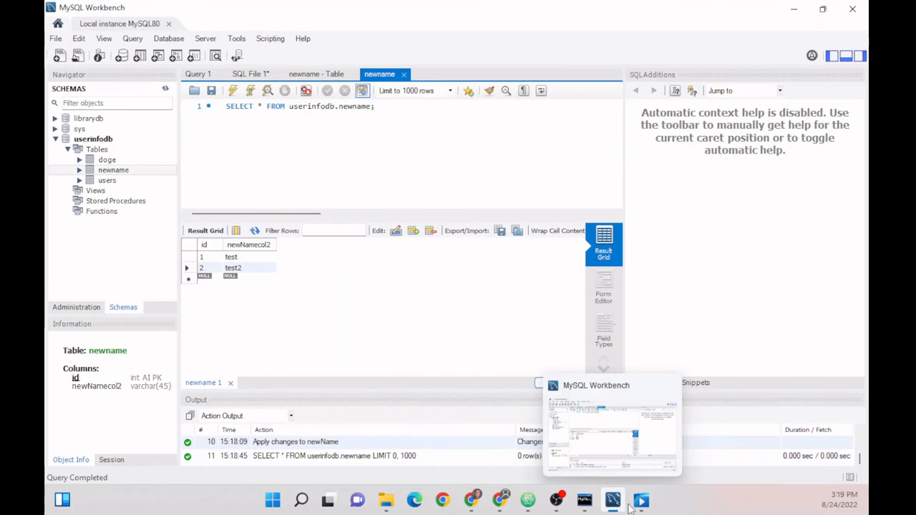
{"action": "left_click", "coordinate": [584, 500]}
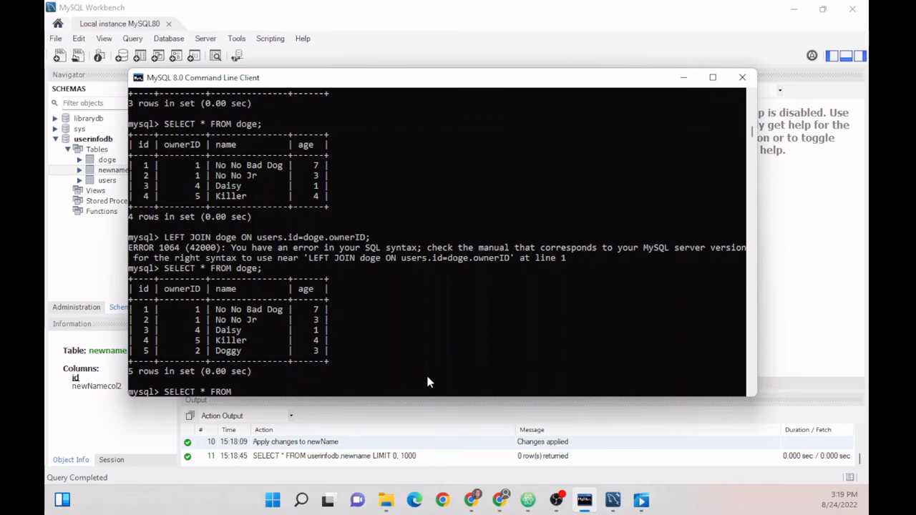
{"action": "left_click_drag", "start_coordinate": [243, 89], "coordinate": [282, 88]}
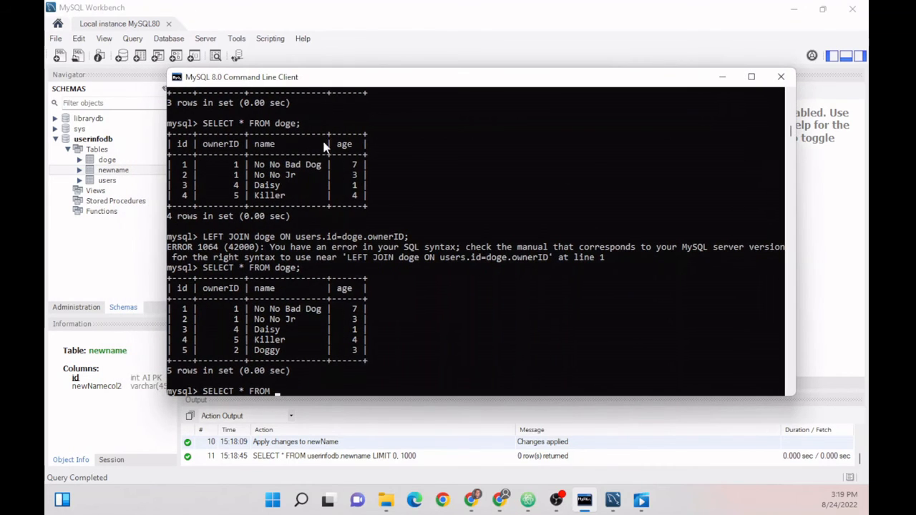
{"action": "type", "text": "newname;"}
{"action": "key", "text": "Return"}
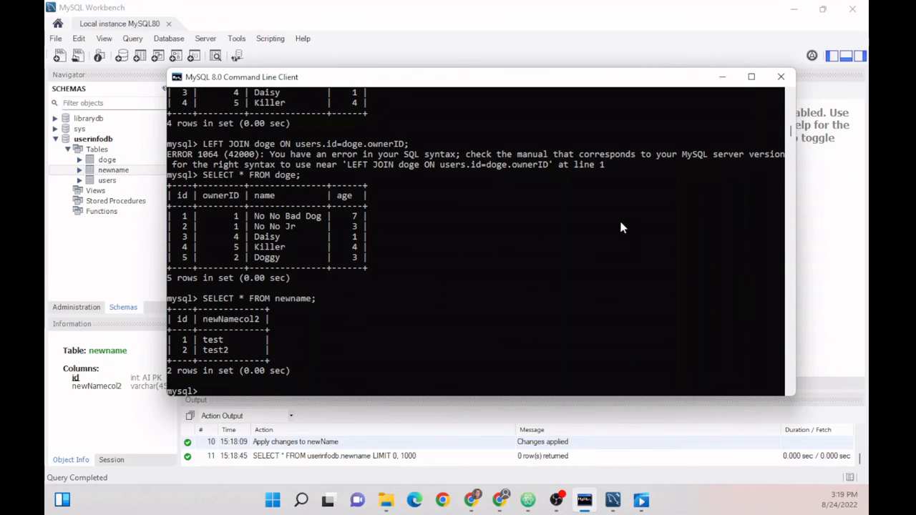
{"action": "left_click", "coordinate": [722, 76]}
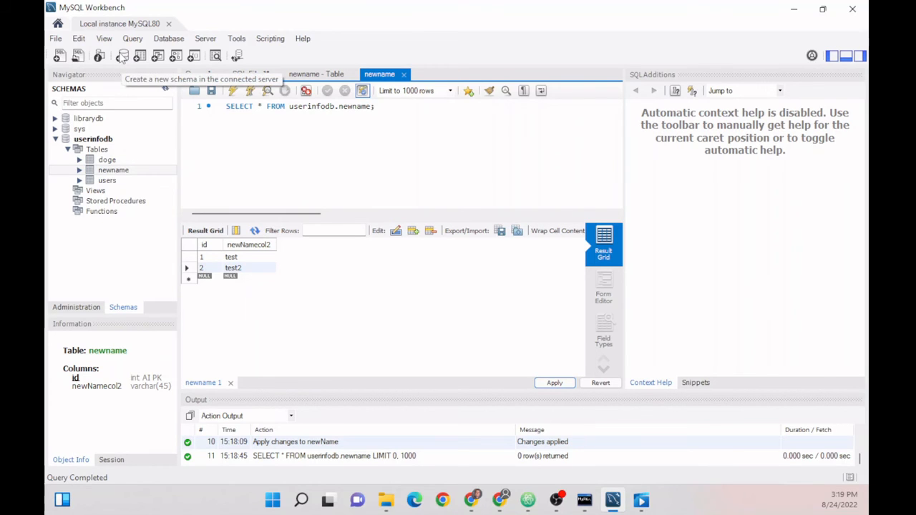
- Name a new schema newdb, apply its CREATE SCHEMA script, and select it in the Navigator
{"action": "left_click", "coordinate": [122, 57]}
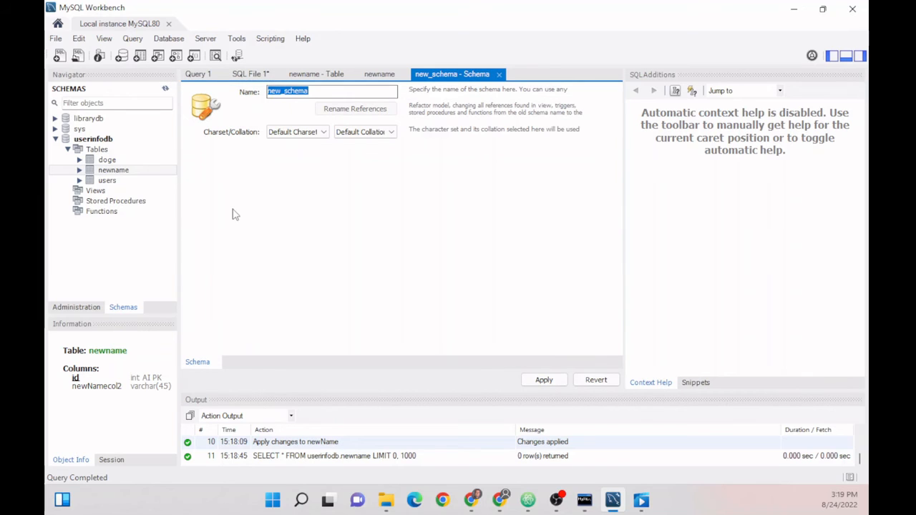
{"action": "type", "text": "newdb"}
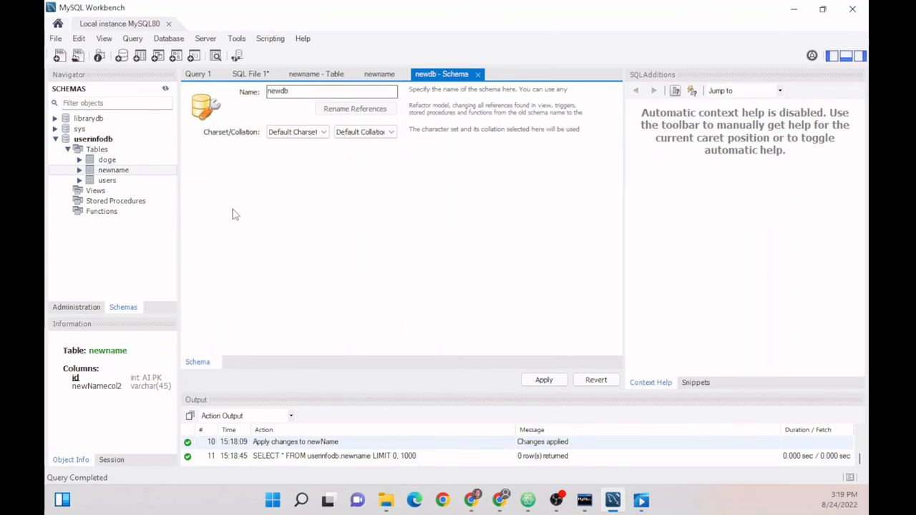
{"action": "left_click", "coordinate": [542, 380]}
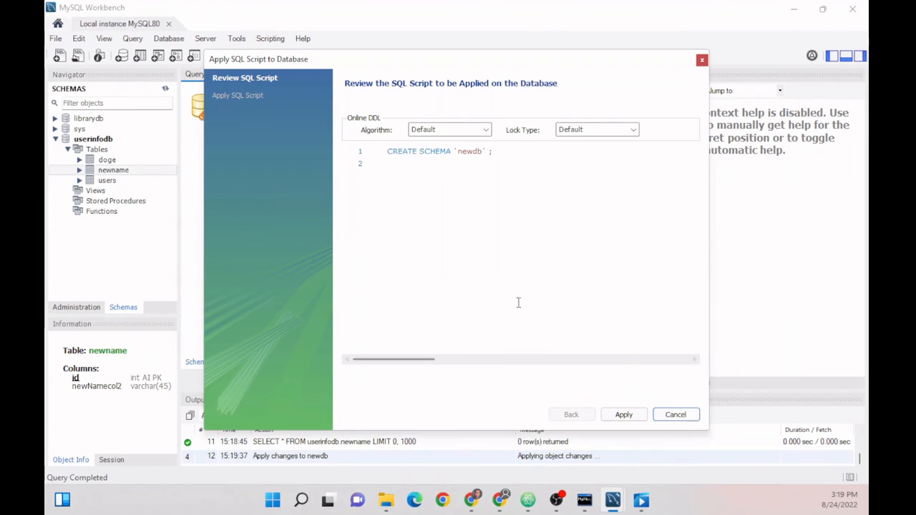
{"action": "left_click_drag", "start_coordinate": [507, 155], "coordinate": [387, 152]}
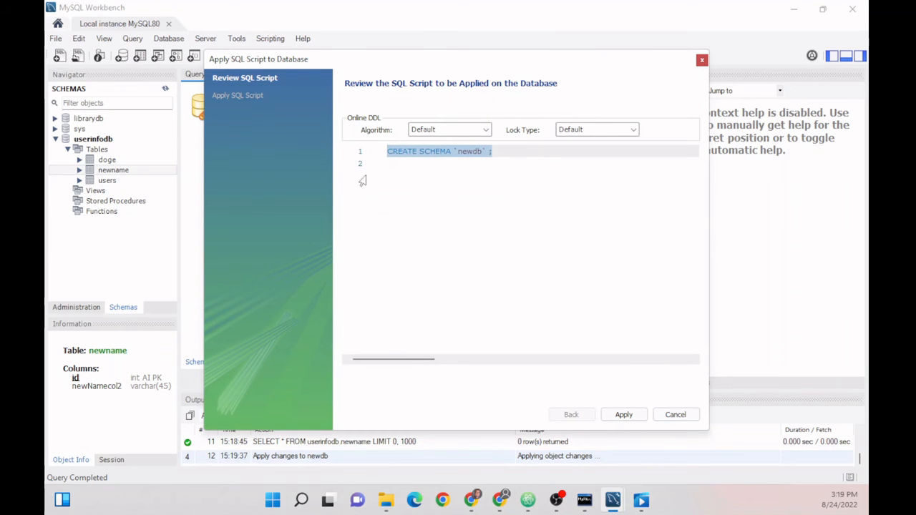
{"action": "left_click", "coordinate": [621, 415]}
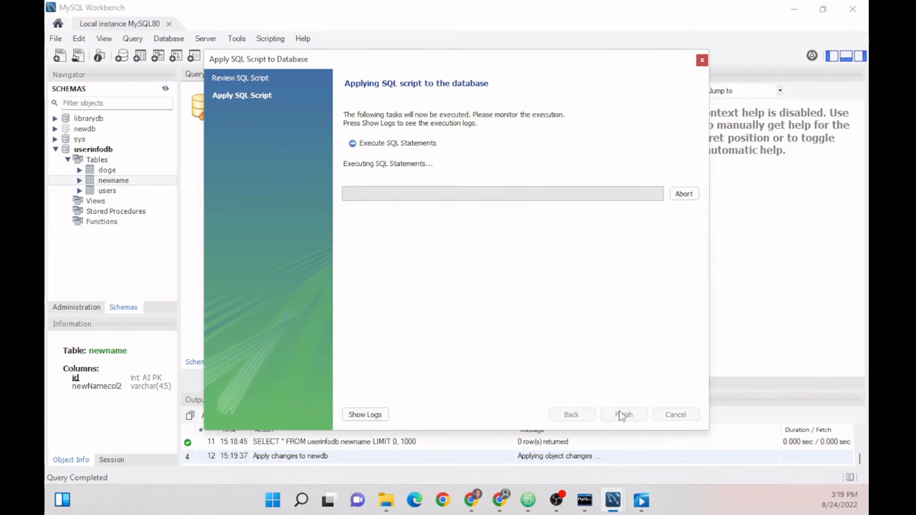
{"action": "left_click", "coordinate": [624, 415]}
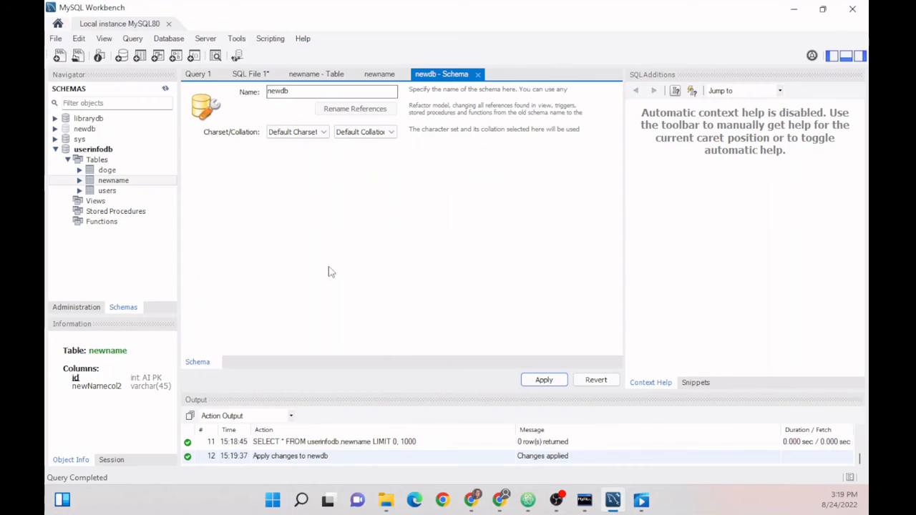
{"action": "left_click", "coordinate": [80, 130]}
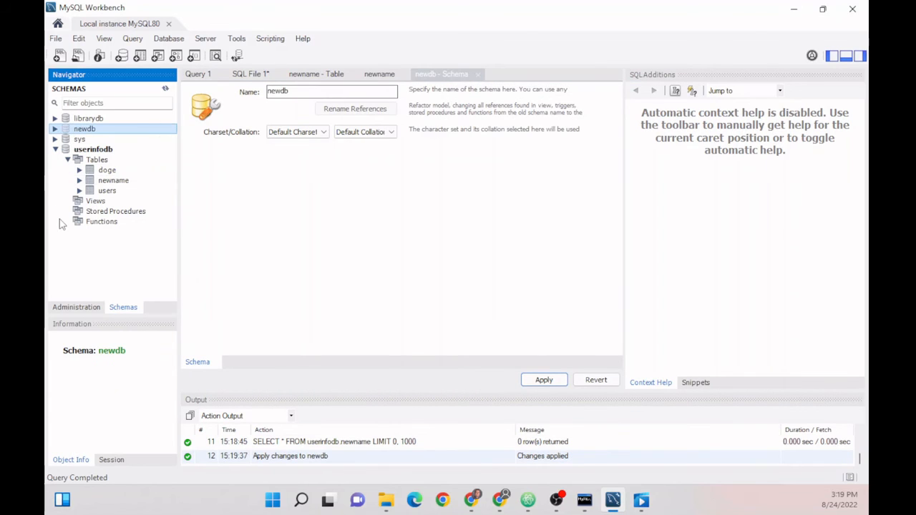
- Expand newdb and display the rows of the doge table in userinfodb
{"action": "left_click", "coordinate": [56, 129]}
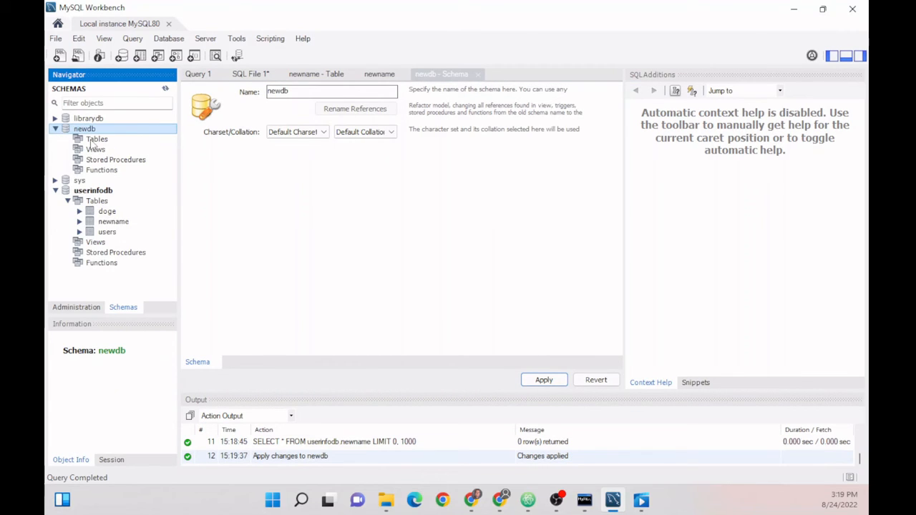
{"action": "right_click", "coordinate": [105, 139]}
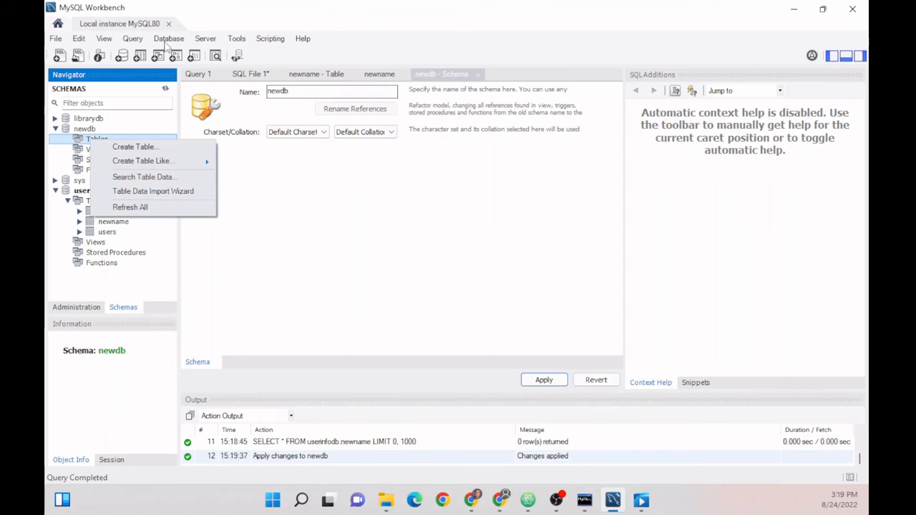
{"action": "left_click", "coordinate": [128, 276]}
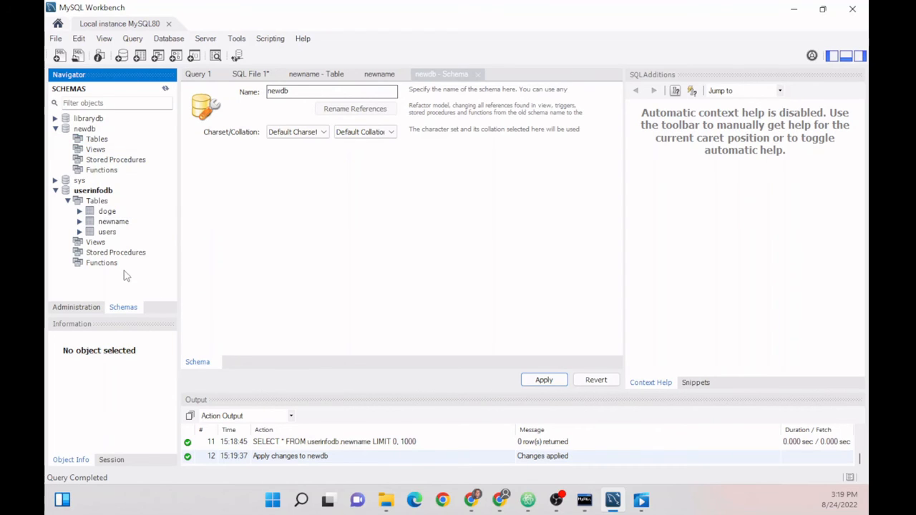
{"action": "left_click", "coordinate": [100, 214]}
{"action": "right_click", "coordinate": [106, 213]}
{"action": "left_click", "coordinate": [136, 217]}
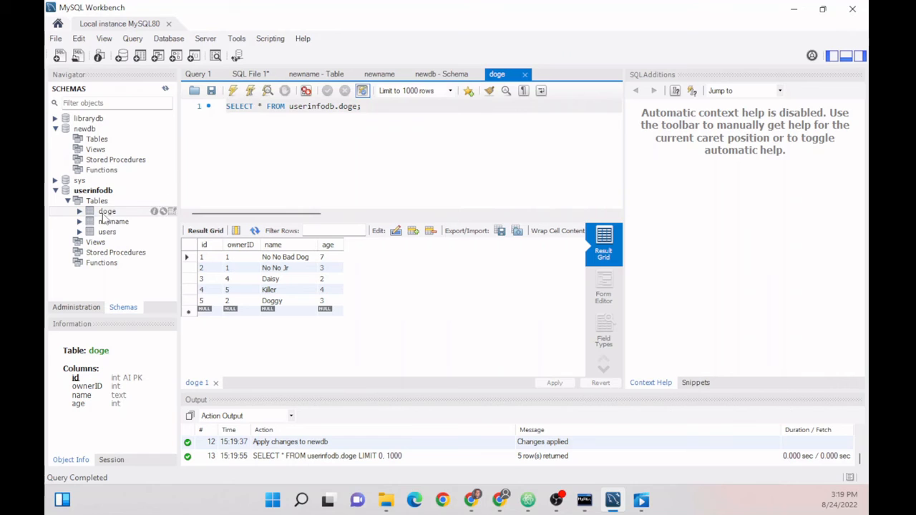
{"action": "right_click", "coordinate": [102, 215]}
{"action": "key", "text": "Escape"}
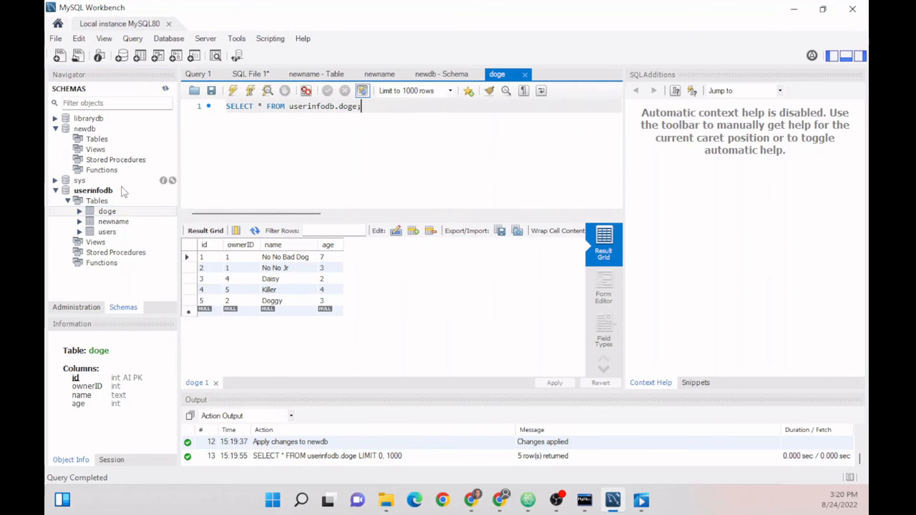
- Inspect the userinfodb Tables context menu and close the newname table definition
{"action": "left_click", "coordinate": [97, 201]}
{"action": "right_click", "coordinate": [99, 201]}
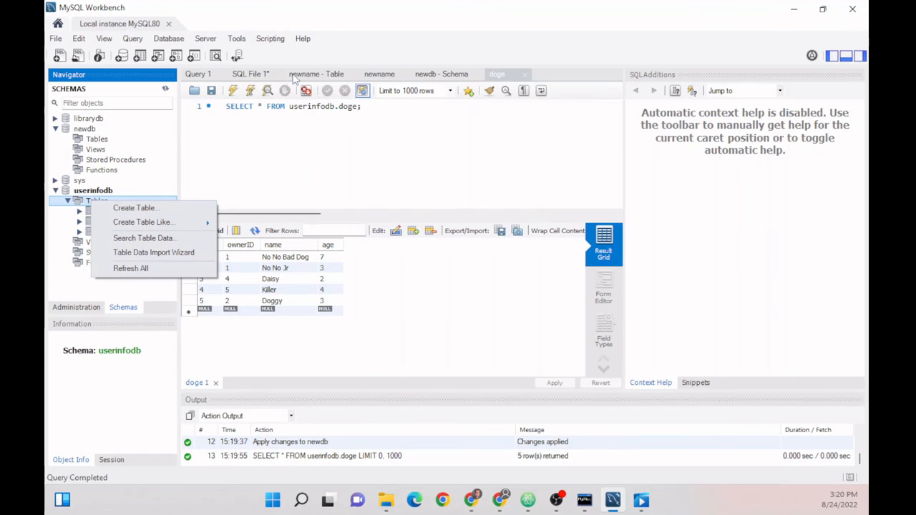
{"action": "left_click", "coordinate": [315, 74]}
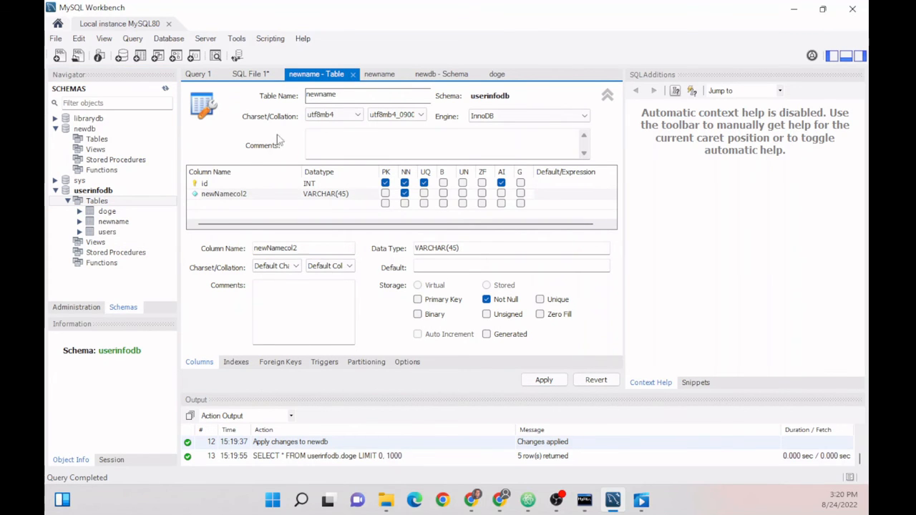
{"action": "left_click", "coordinate": [352, 74]}
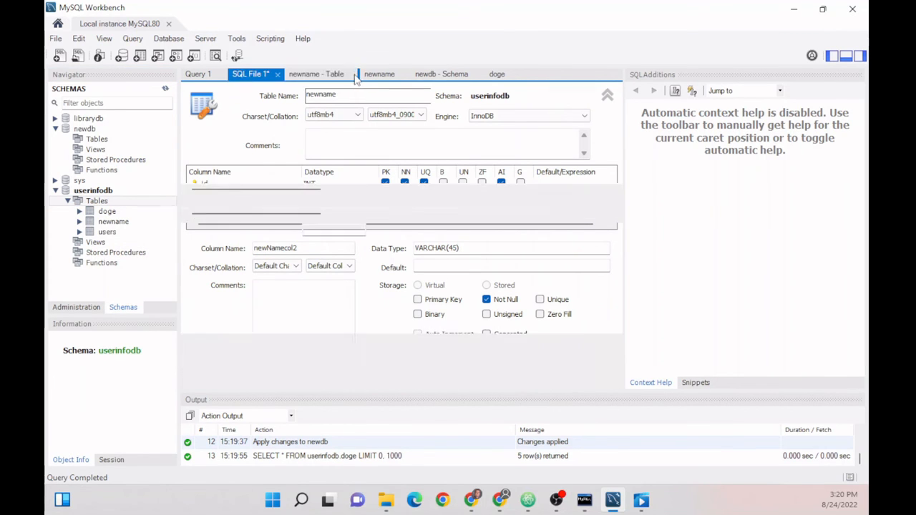
{"action": "right_click", "coordinate": [99, 203]}
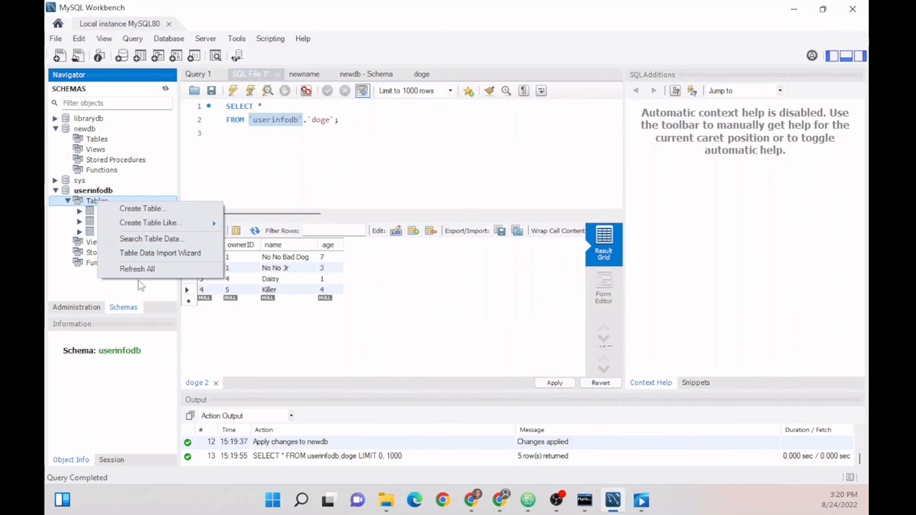
- Browse the sys, userinfodb and librarydb schemas, then switch the navigator to Administration
{"action": "left_click", "coordinate": [171, 181]}
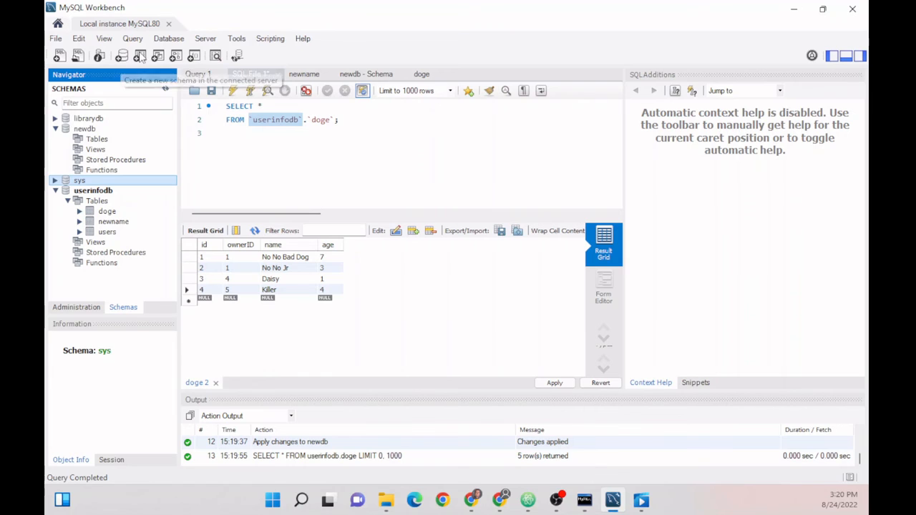
{"action": "left_click", "coordinate": [111, 191]}
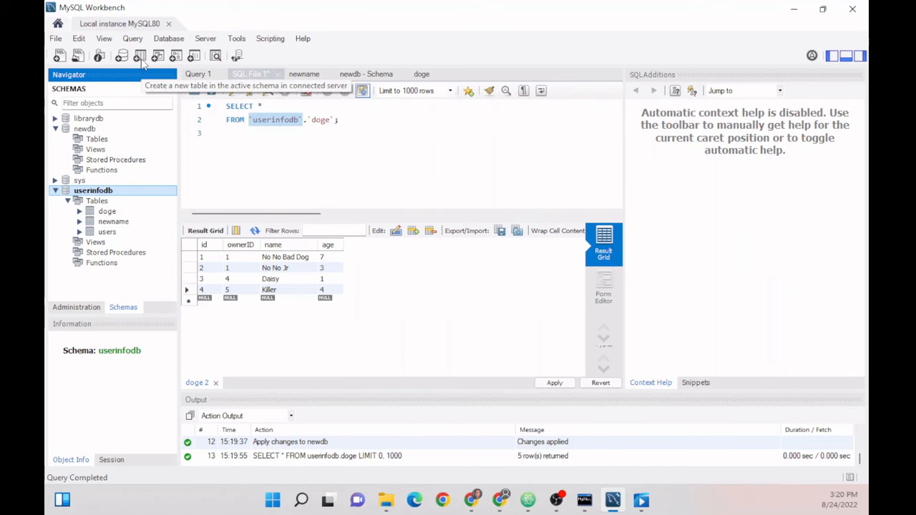
{"action": "left_click", "coordinate": [91, 120]}
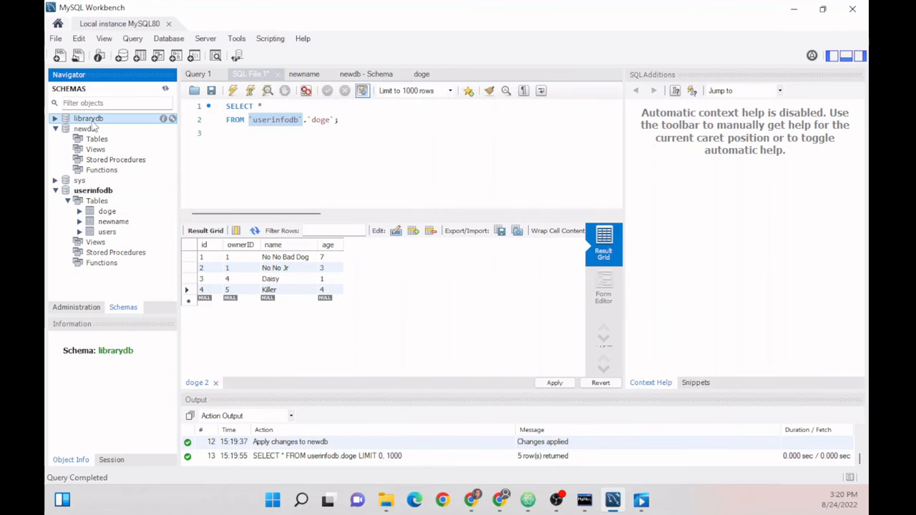
{"action": "left_click", "coordinate": [81, 192]}
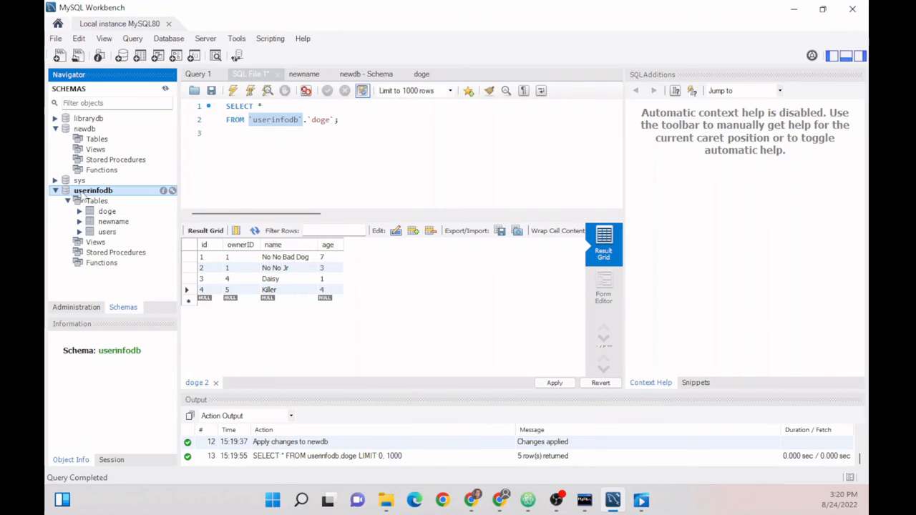
{"action": "right_click", "coordinate": [89, 197]}
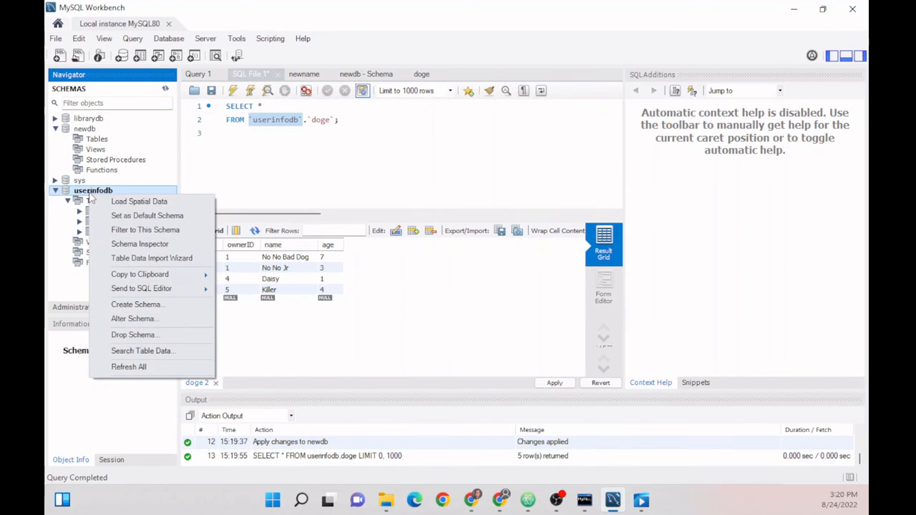
{"action": "left_click", "coordinate": [89, 200]}
{"action": "right_click", "coordinate": [88, 203]}
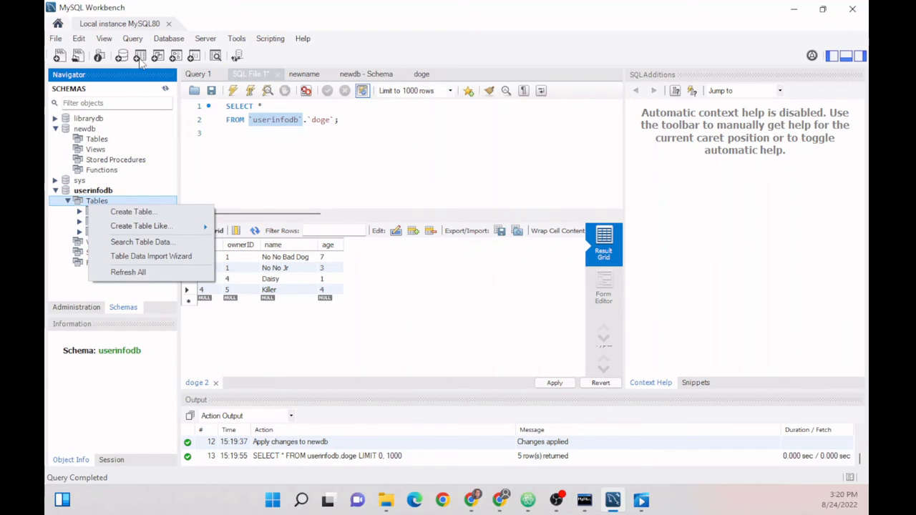
{"action": "left_click", "coordinate": [98, 180]}
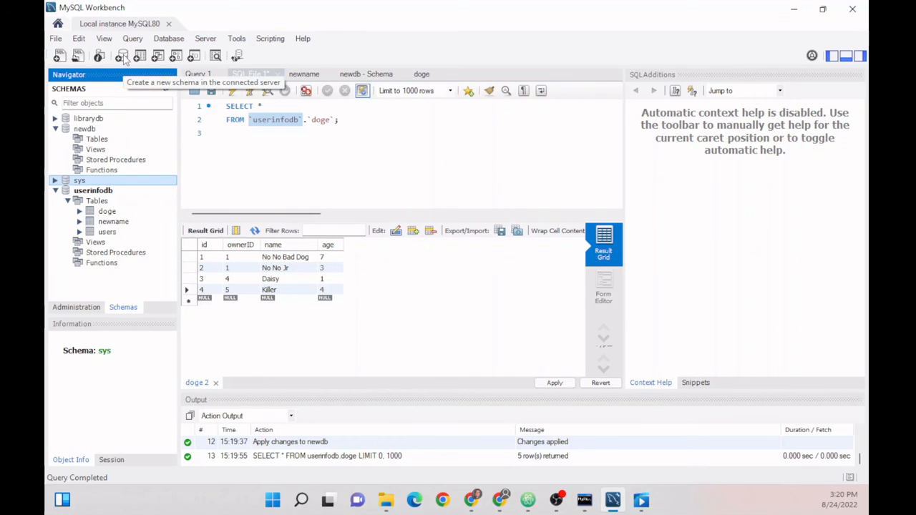
{"action": "left_click", "coordinate": [86, 119]}
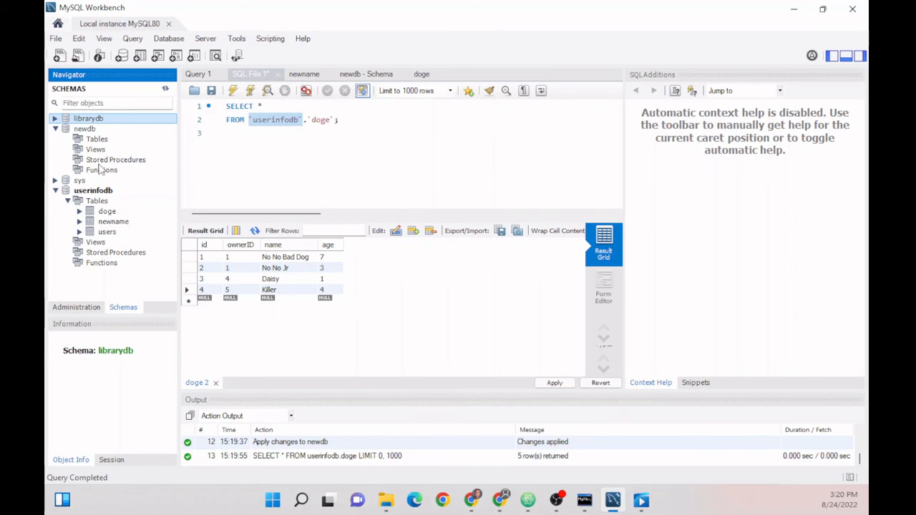
{"action": "left_click", "coordinate": [76, 309]}
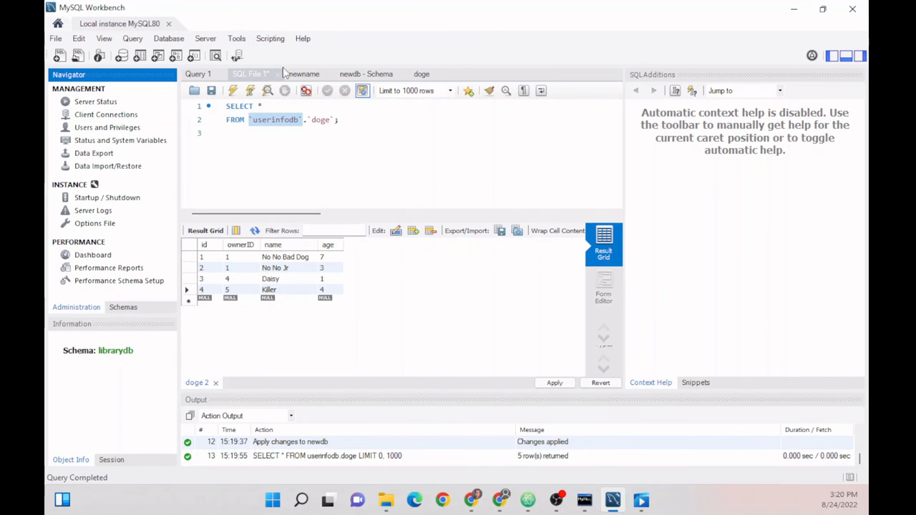
- Close SQL File 1 without saving, plus the newname, newdb schema and doge tabs
{"action": "left_click", "coordinate": [278, 73]}
{"action": "left_click", "coordinate": [422, 256]}
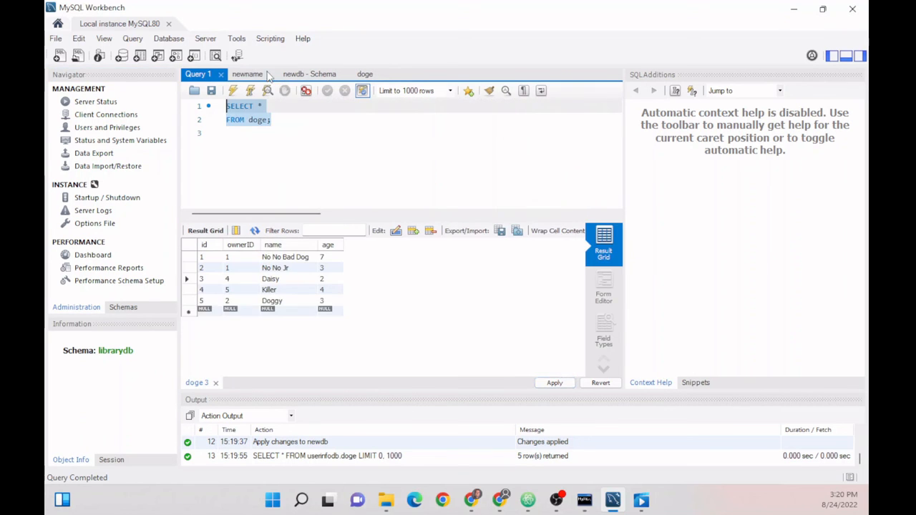
{"action": "left_click", "coordinate": [265, 74]}
{"action": "left_click", "coordinate": [275, 75]}
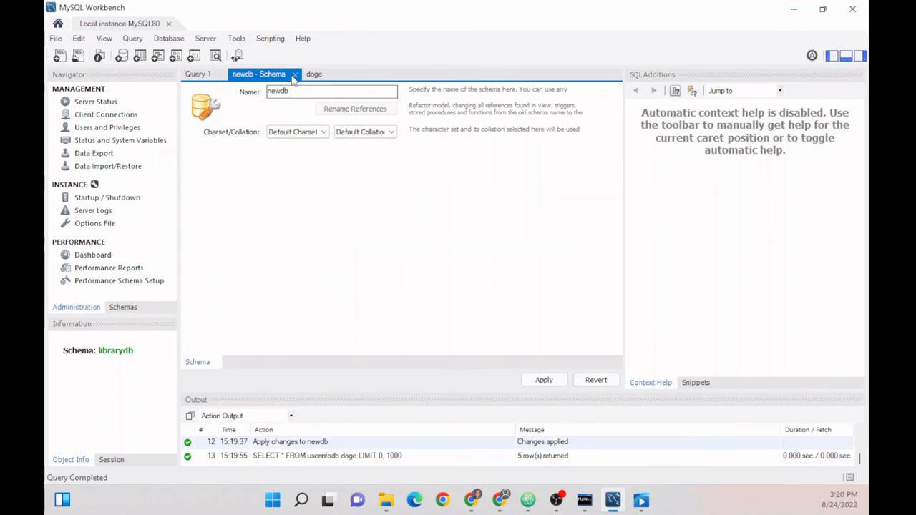
{"action": "left_click", "coordinate": [294, 74]}
{"action": "left_click", "coordinate": [239, 75]}
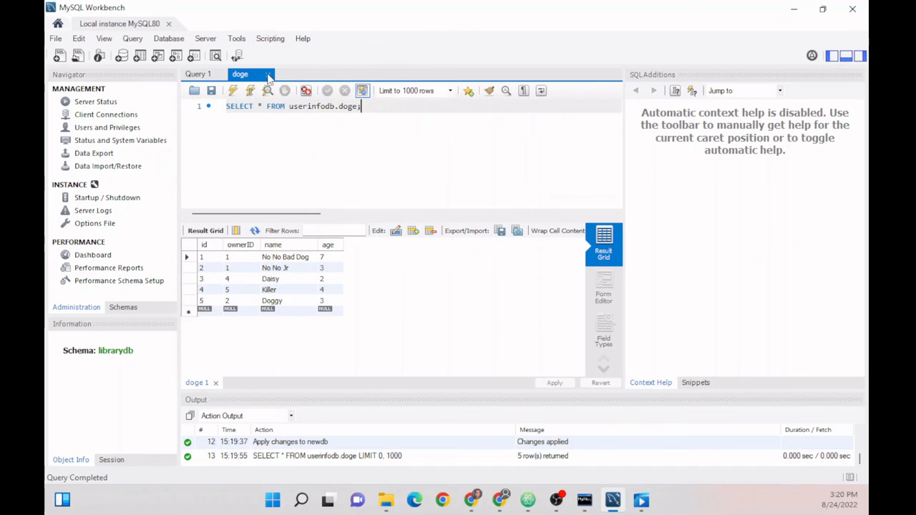
{"action": "left_click", "coordinate": [270, 74]}
- Open Server Status for the local instance, connecting with the root password
{"action": "left_click", "coordinate": [124, 106]}
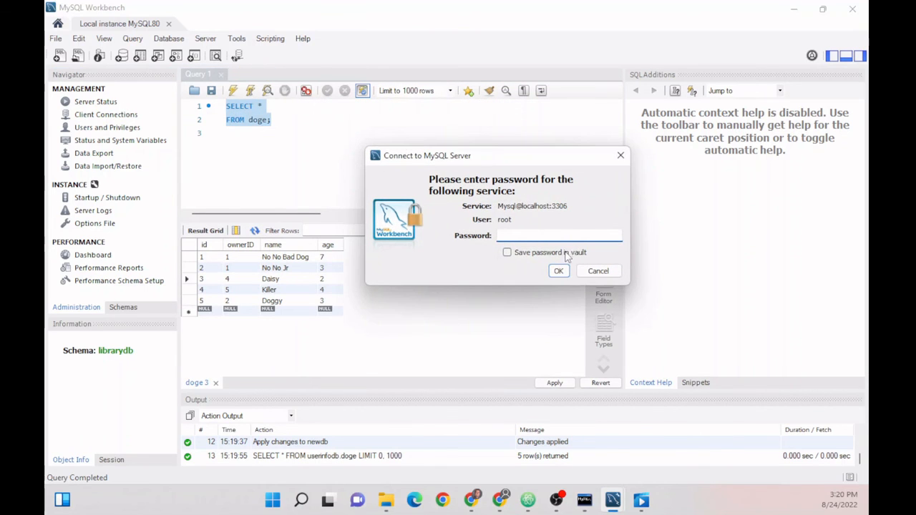
{"action": "type", "text": "*"}
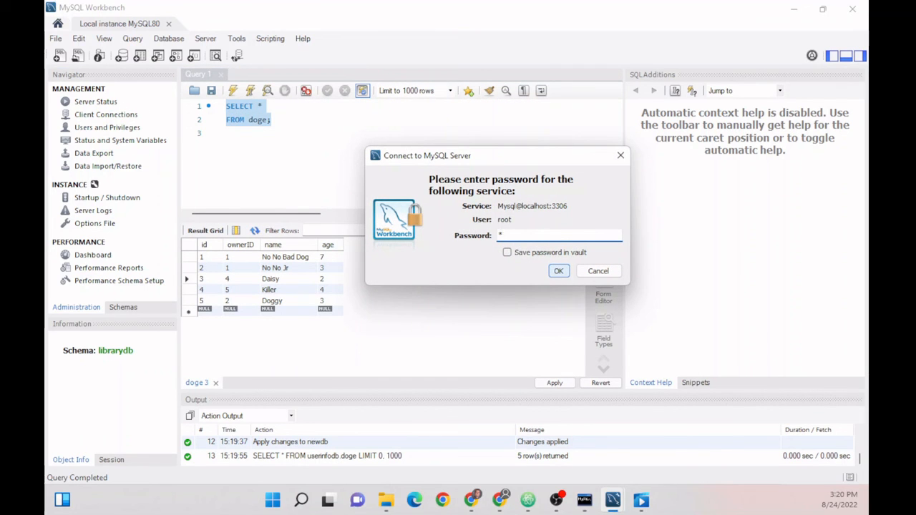
{"action": "key", "text": "Return"}
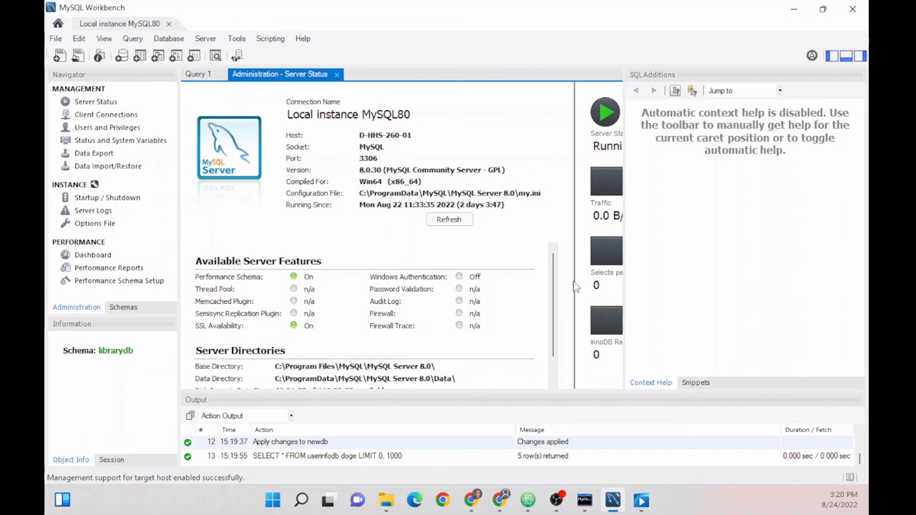
- Replace the old Query 1 text with SELECT * FROM users, fixing the asterisk
{"action": "left_click", "coordinate": [123, 307]}
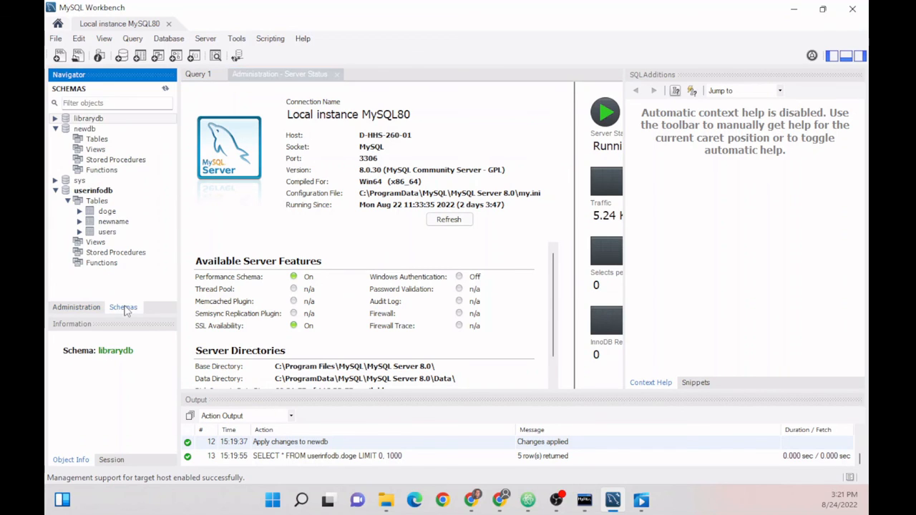
{"action": "left_click", "coordinate": [195, 75]}
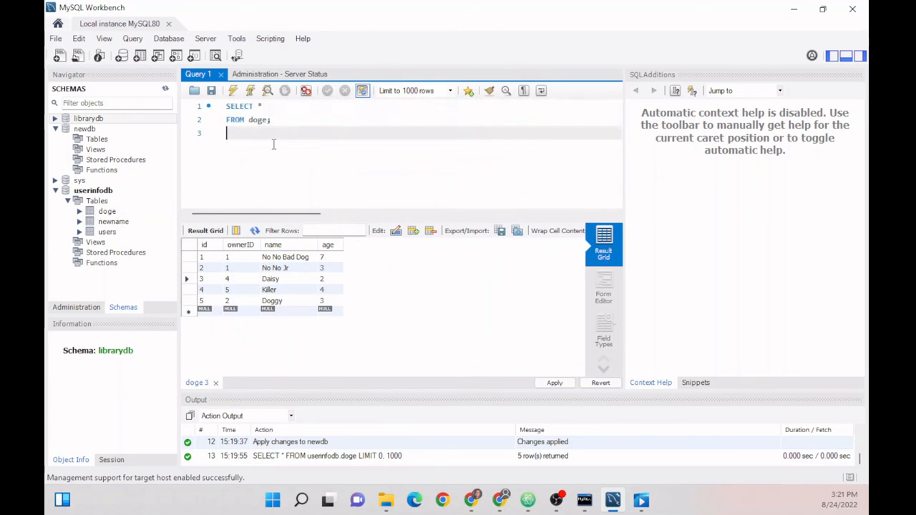
{"action": "key", "text": "Delete"}
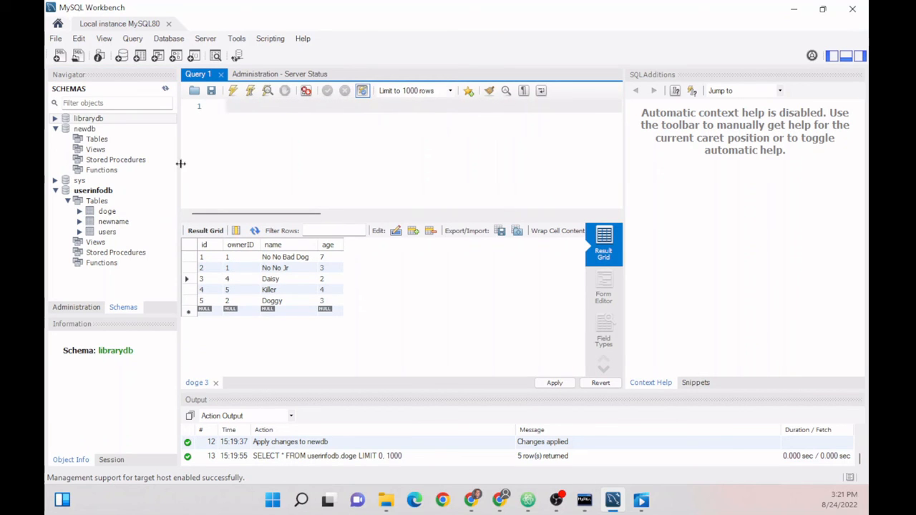
{"action": "left_click", "coordinate": [113, 307]}
{"action": "left_click", "coordinate": [235, 126]}
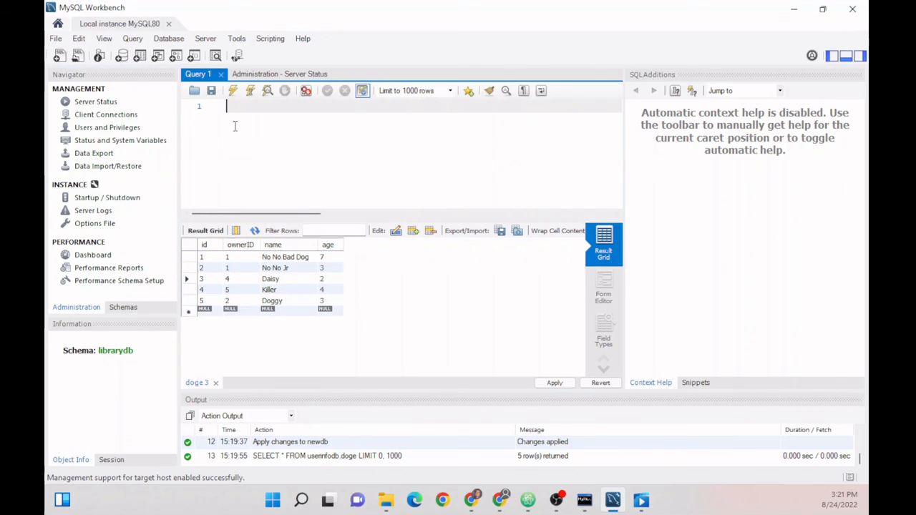
{"action": "type", "text": "SELECT * FROM users;"}
{"action": "left_click", "coordinate": [262, 106]}
{"action": "key", "text": "BackSpace"}
{"action": "type", "text": "*"}
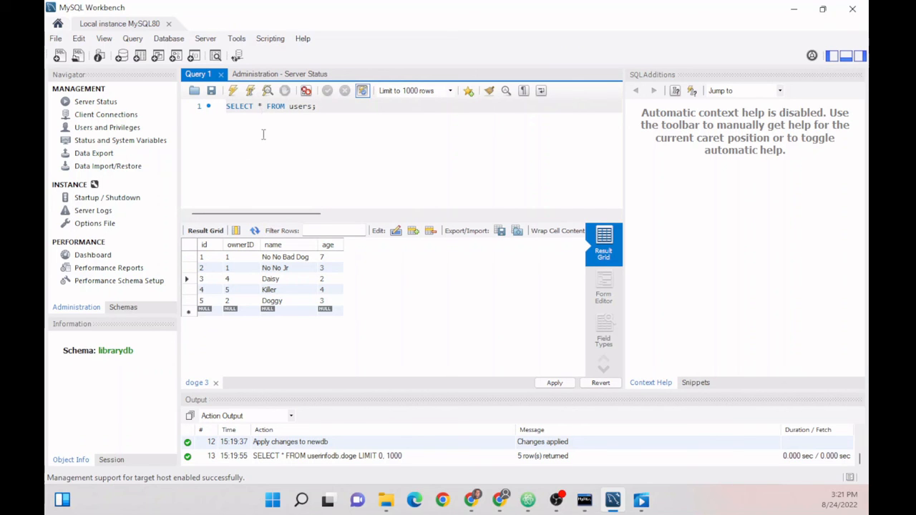
- Execute SELECT * FROM users to list the nine user rows
{"action": "left_click", "coordinate": [123, 306]}
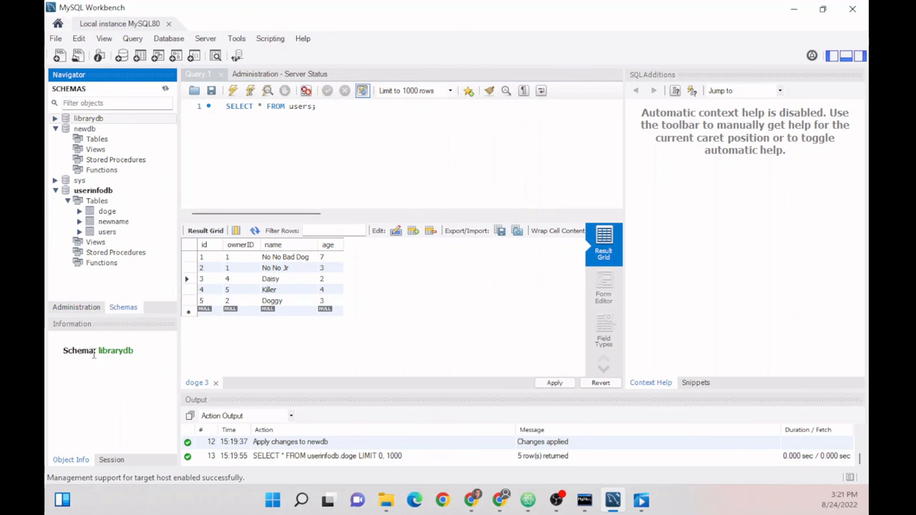
{"action": "left_click_drag", "start_coordinate": [147, 350], "coordinate": [58, 349]}
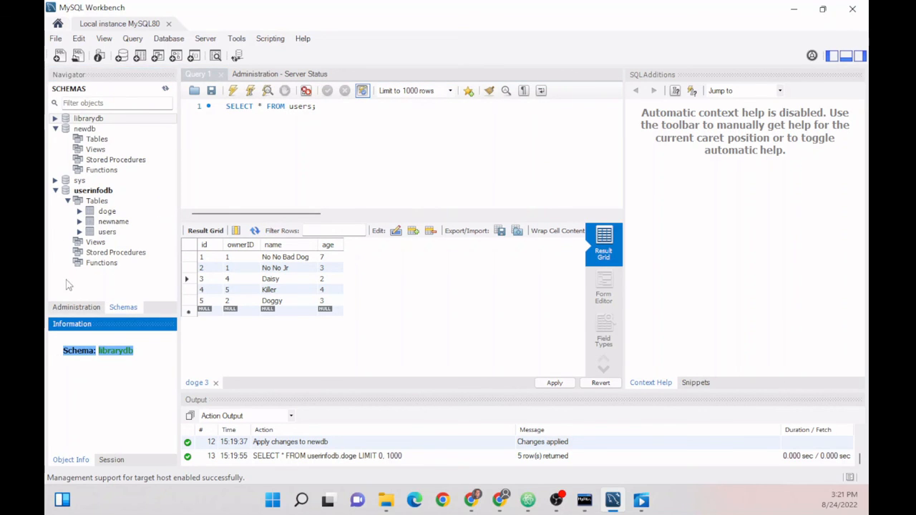
{"action": "left_click", "coordinate": [74, 307]}
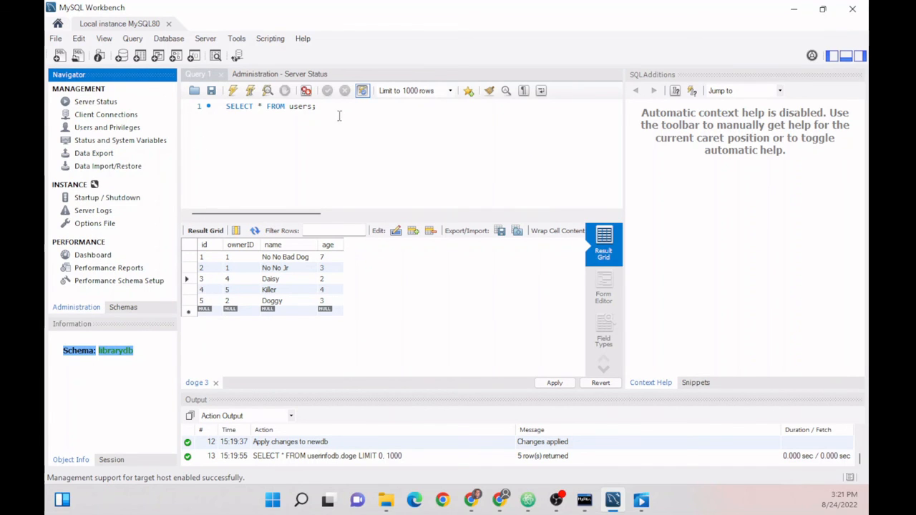
{"action": "left_click_drag", "start_coordinate": [340, 116], "coordinate": [215, 108]}
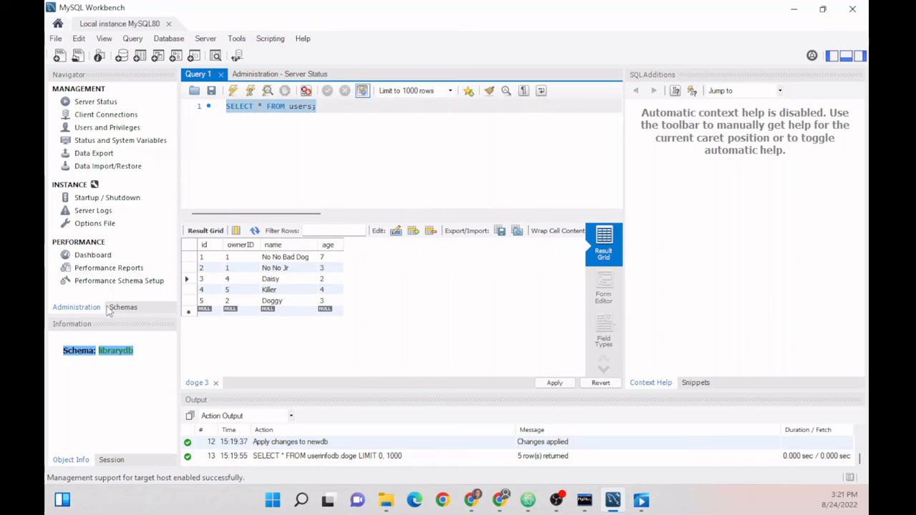
{"action": "left_click", "coordinate": [474, 156]}
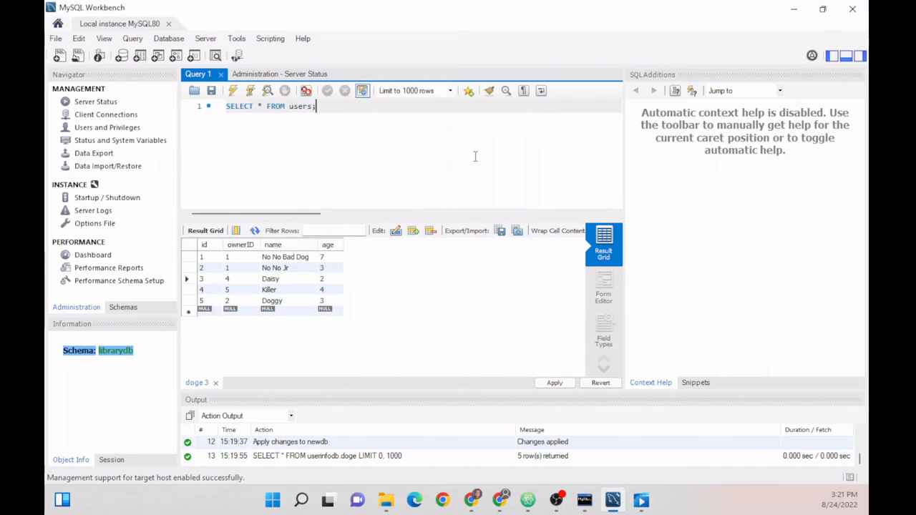
{"action": "left_click", "coordinate": [233, 90]}
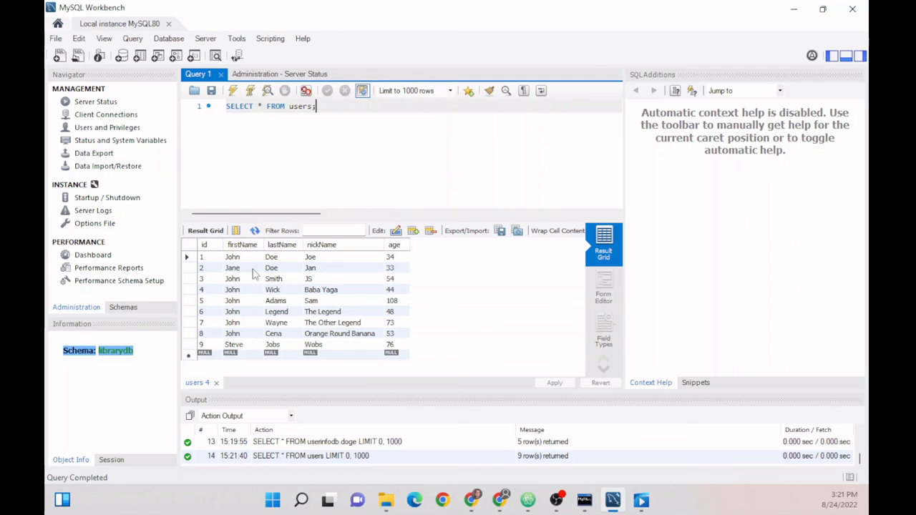
{"action": "left_click", "coordinate": [174, 42]}
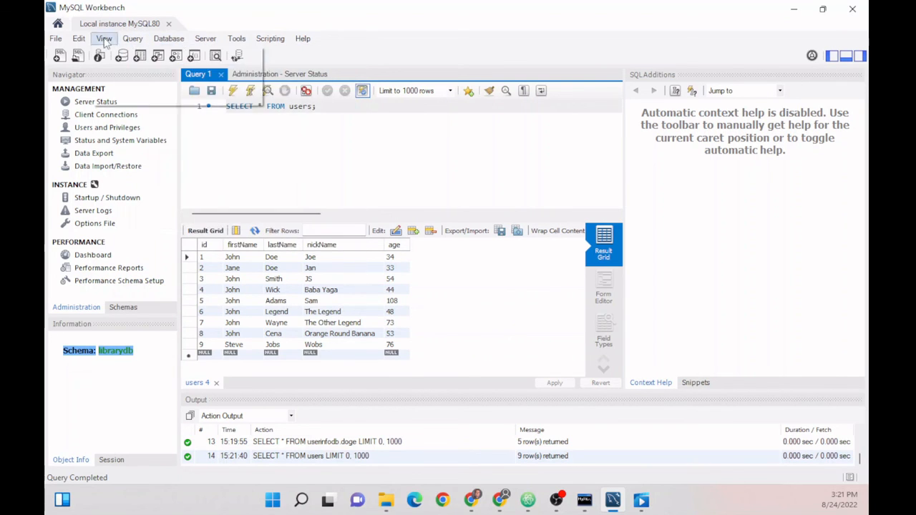
{"action": "left_click", "coordinate": [339, 23]}
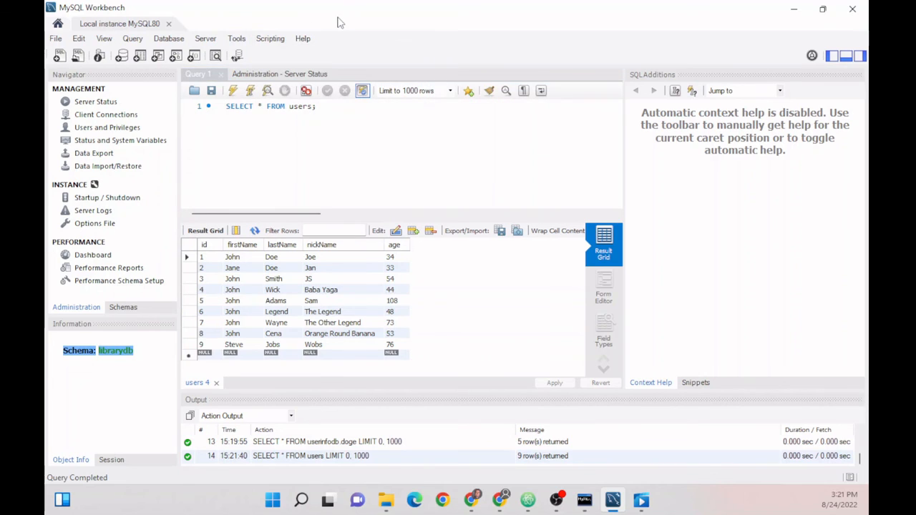